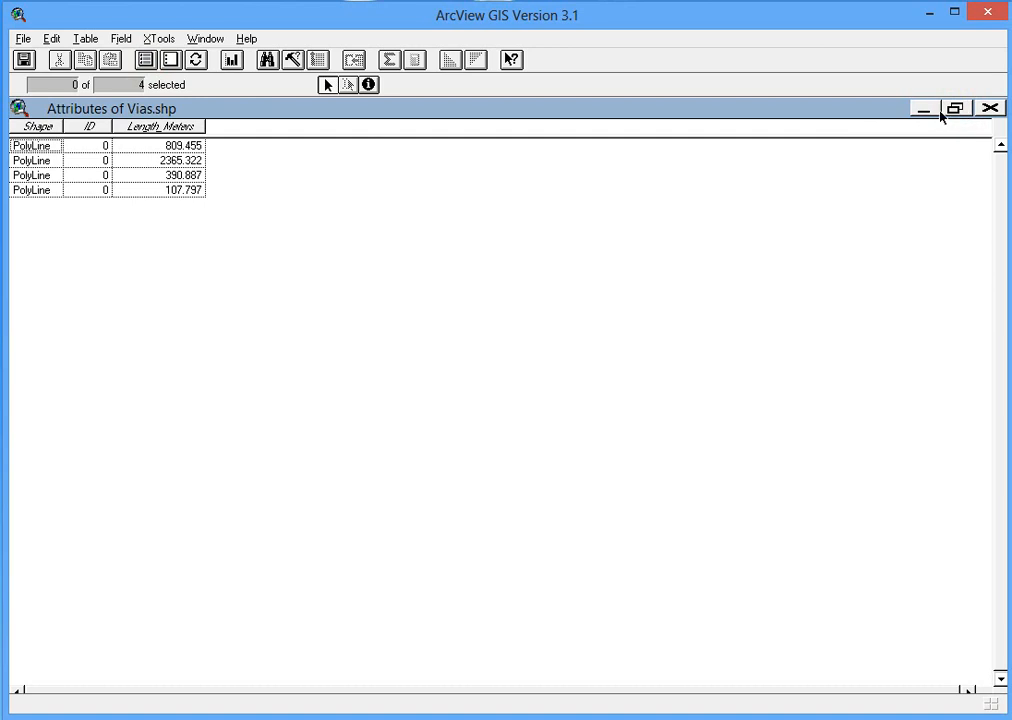
Step: Restore and shrink the Vias.shp attribute table window and move it so the View1 map stays visible beside it
double_click(553, 112)
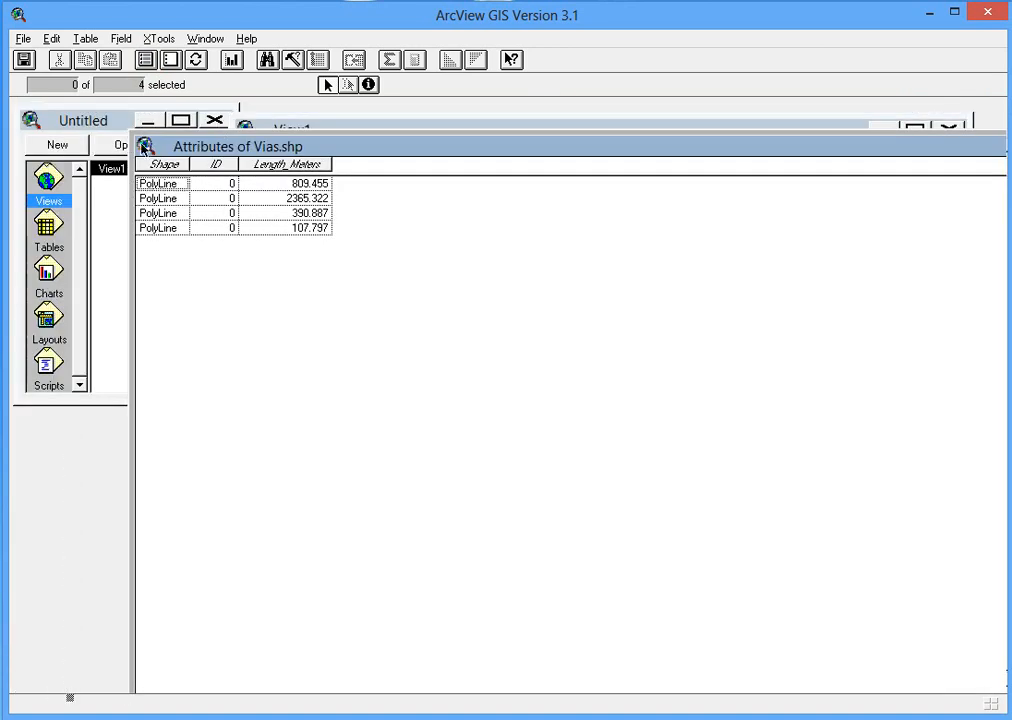
left_click_drag(131, 133, 573, 490)
mouse_move(636, 507)
left_mouse_down()
mouse_move(361, 267)
mouse_move(900, 611)
mouse_move(718, 456)
left_mouse_up()
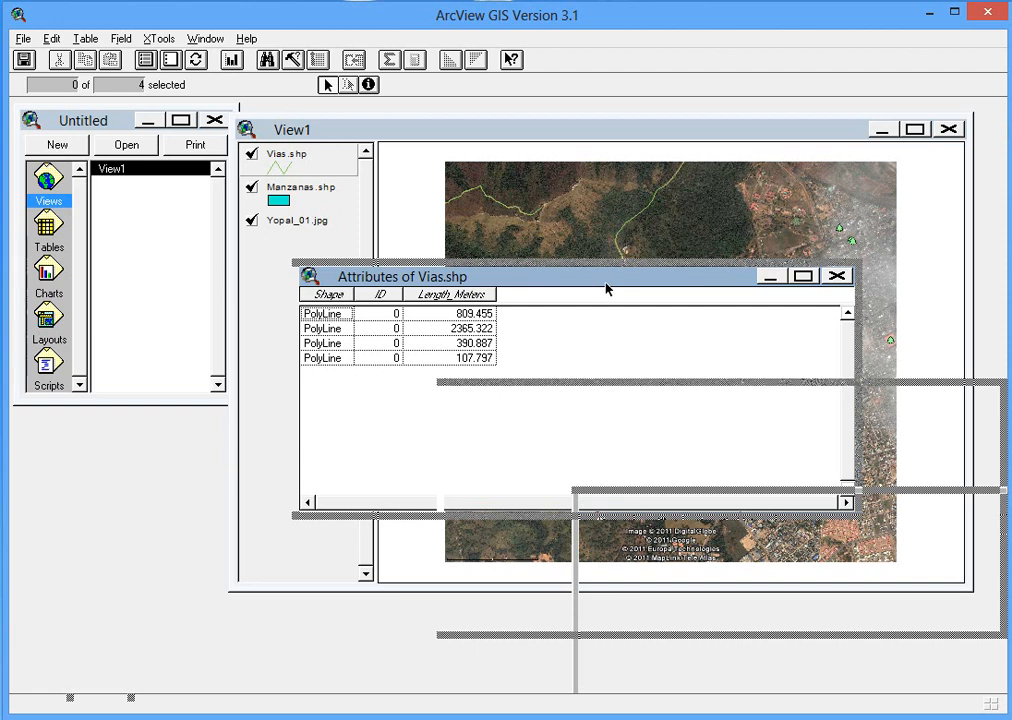
left_click_drag(606, 289, 517, 280)
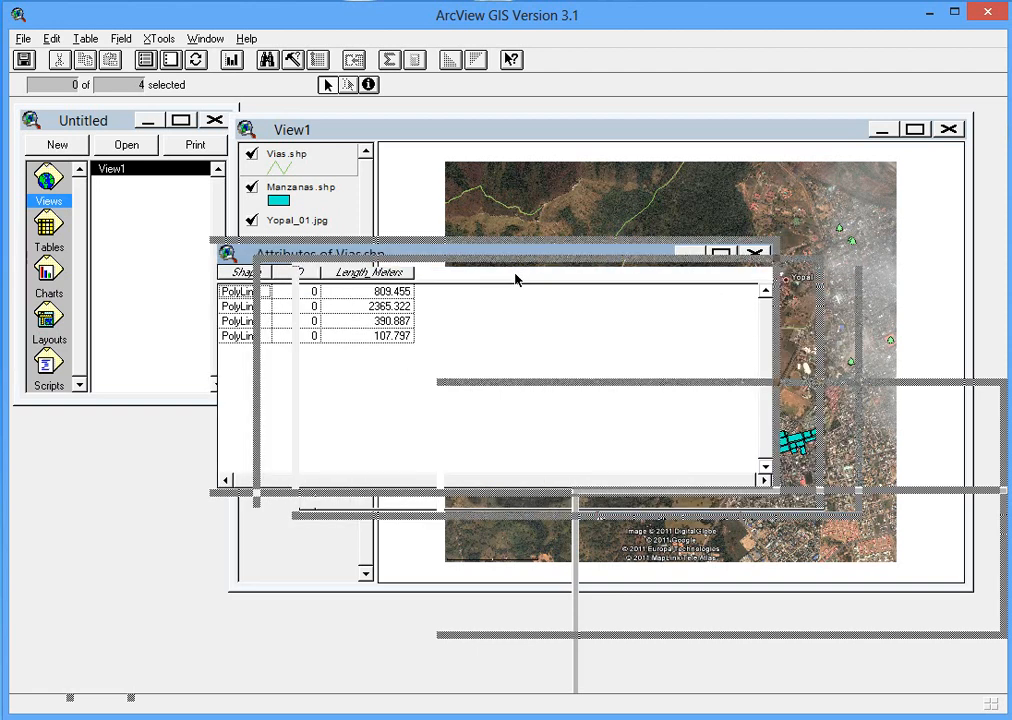
left_click(775, 150)
left_click(222, 418)
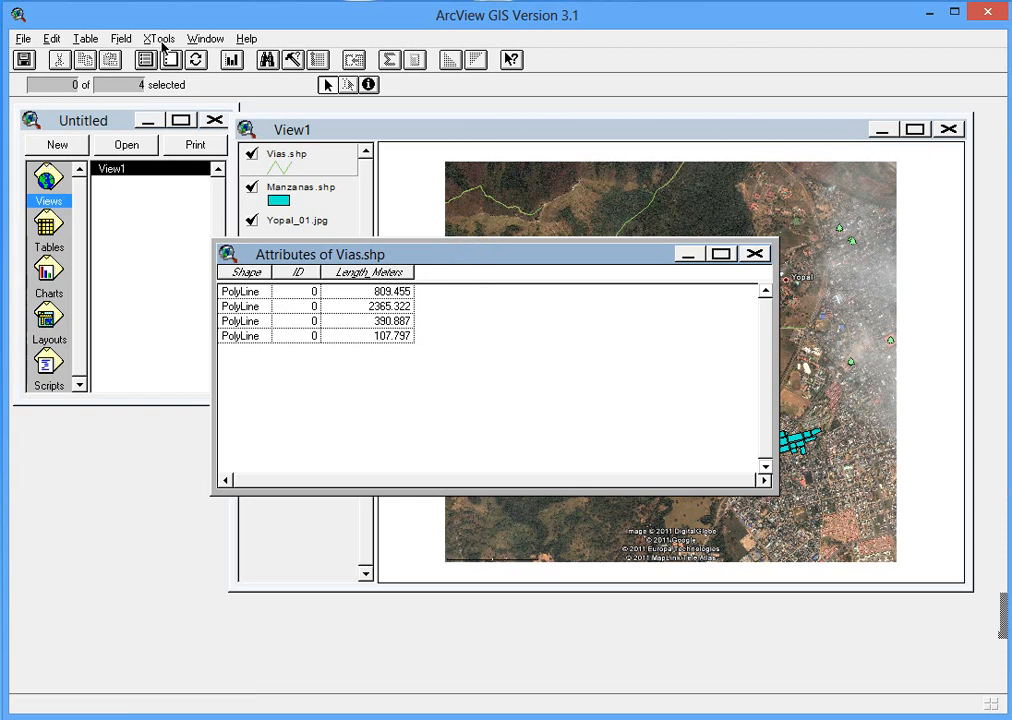
left_click(316, 129)
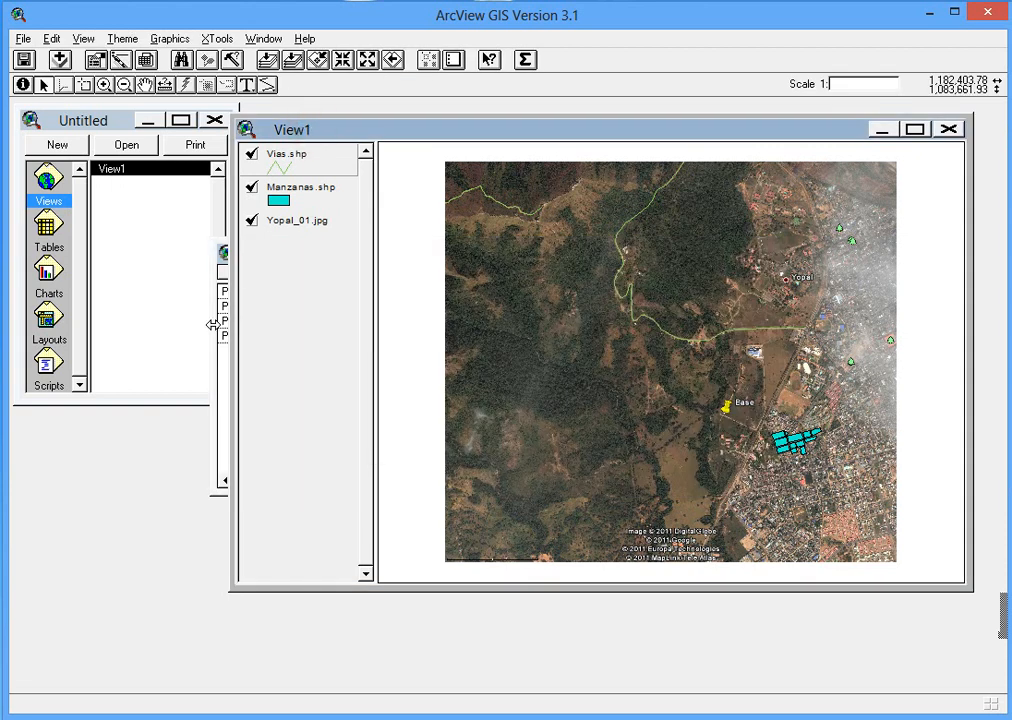
left_click(222, 369)
left_click_drag(348, 255, 308, 227)
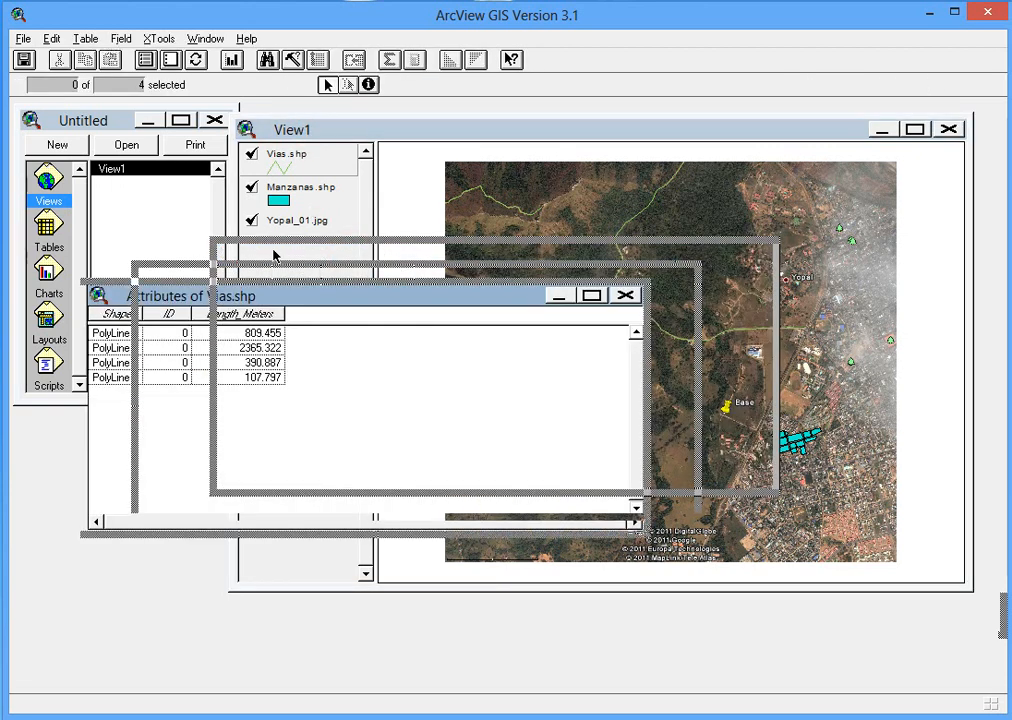
Step: Start editing the Vias.shp theme in View1 and return to its attribute table
left_click(378, 131)
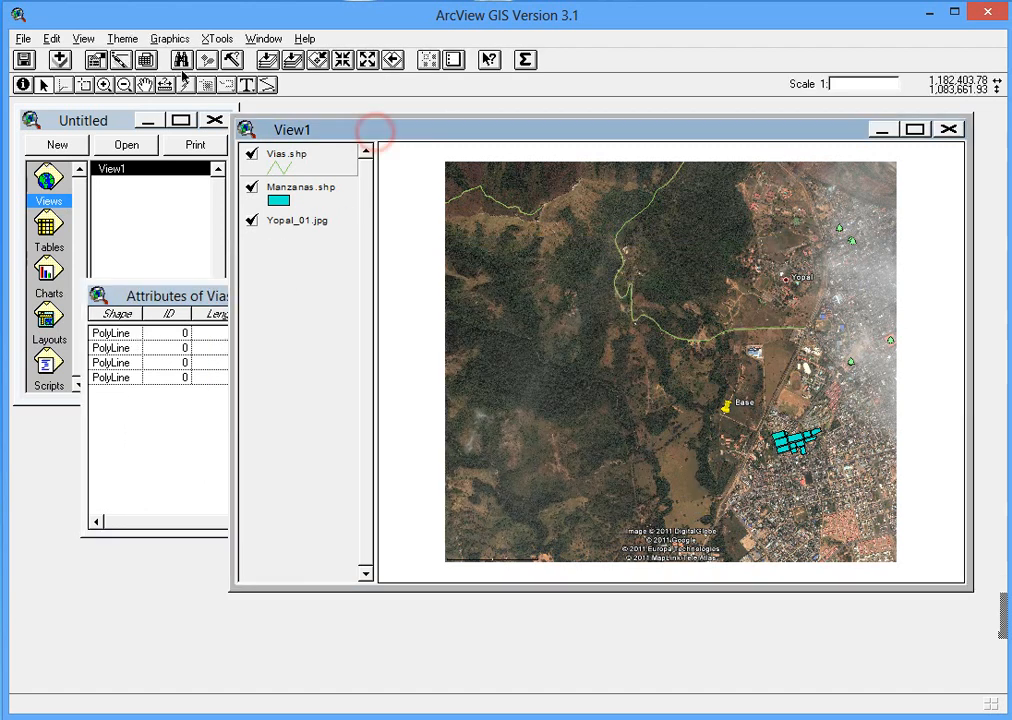
left_click(132, 40)
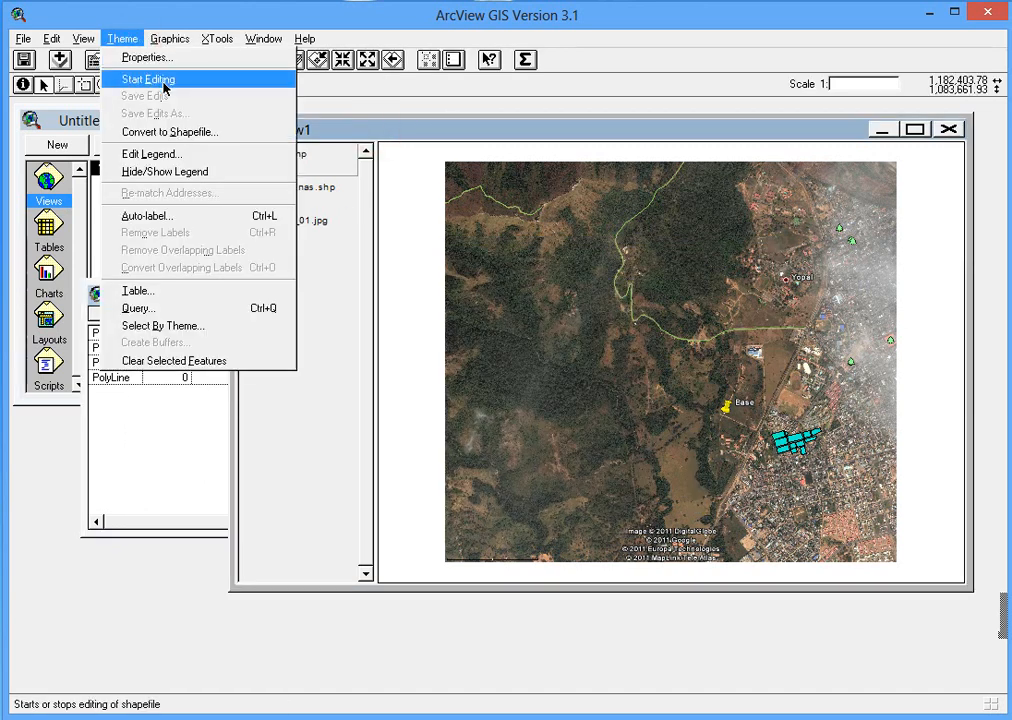
left_click(163, 81)
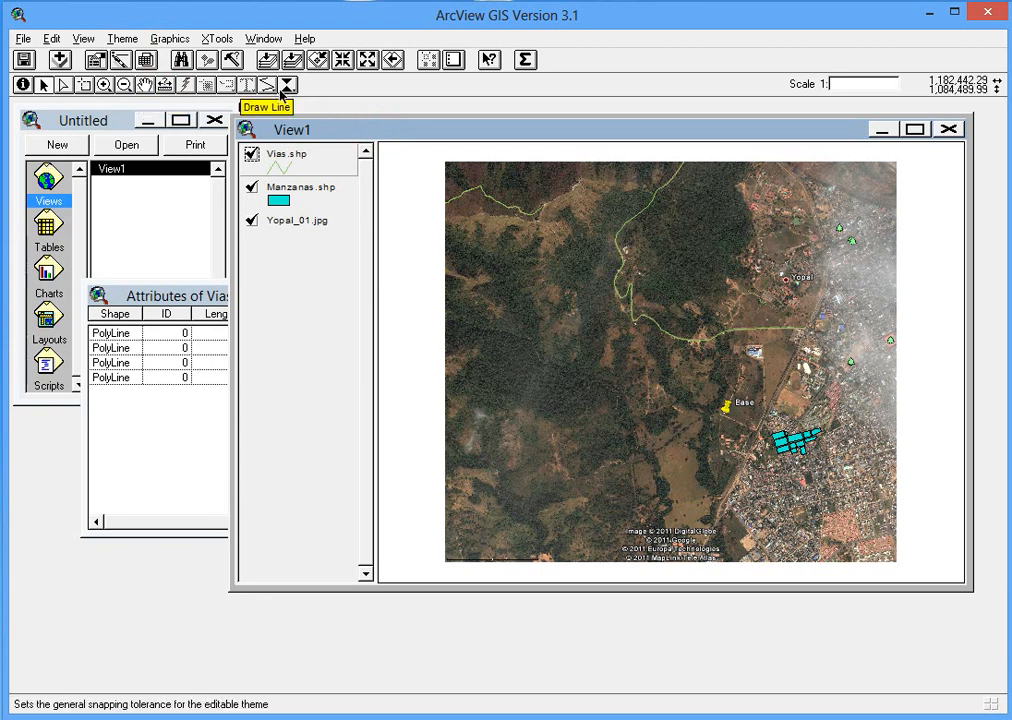
left_click(192, 296)
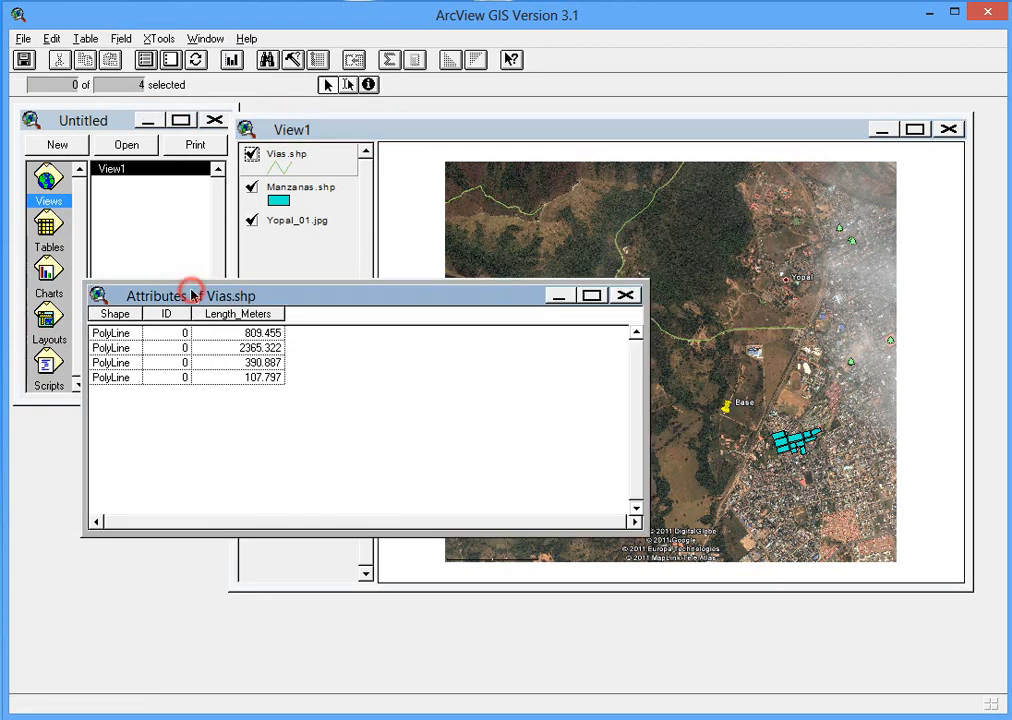
Step: Begin adding a new field to the Vias attribute table and name it Valor
left_click(52, 39)
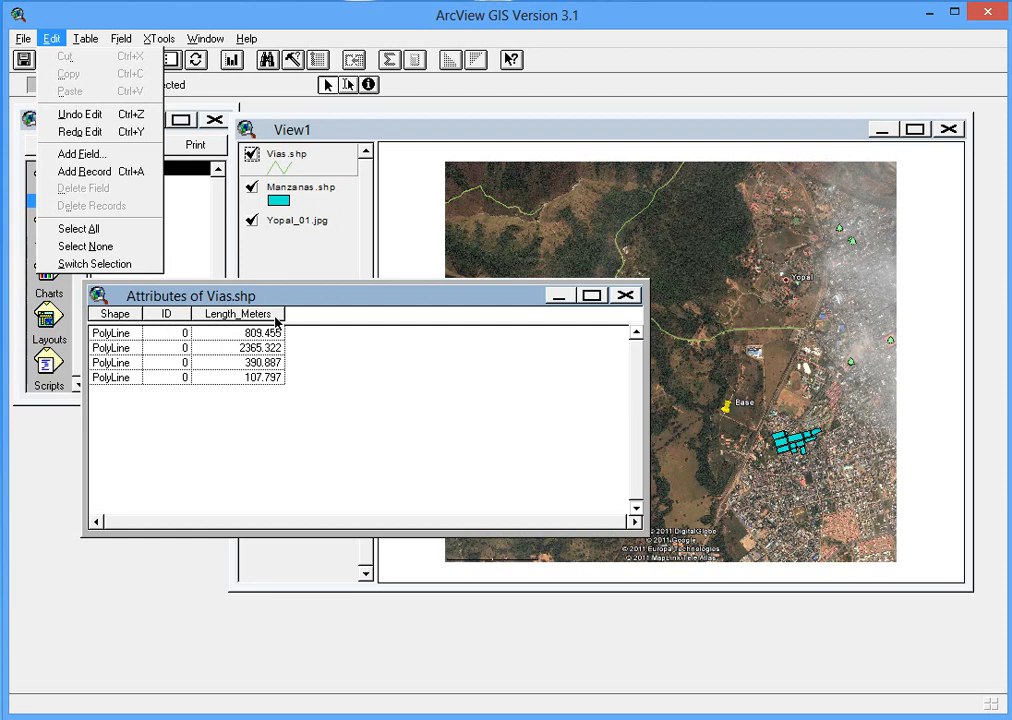
left_click(110, 156)
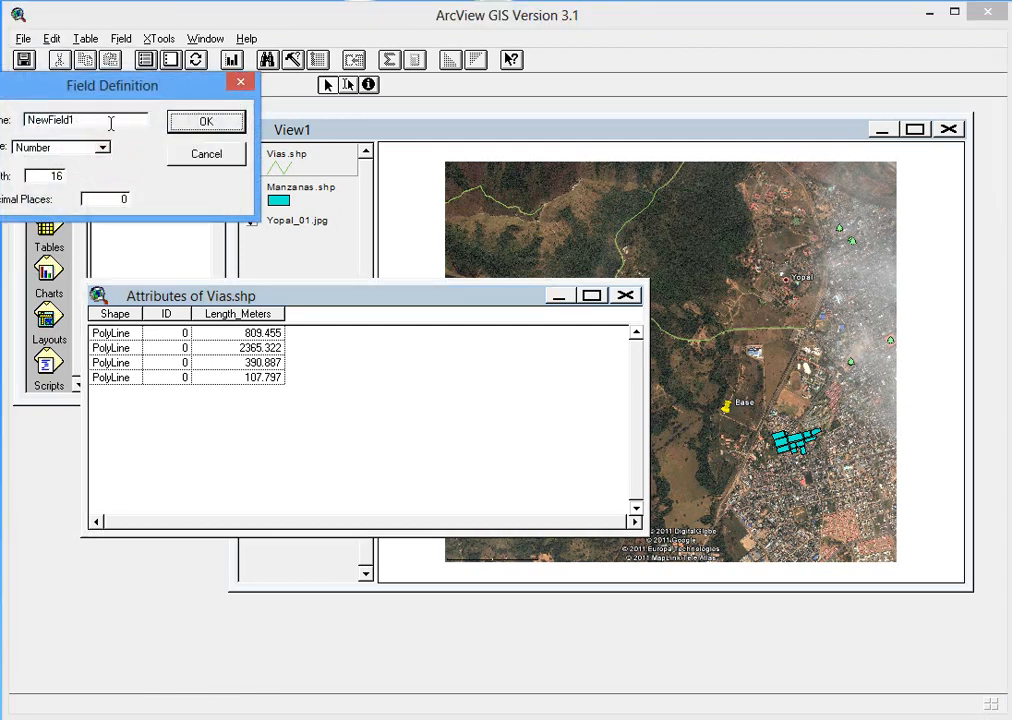
left_click_drag(117, 100, 302, 153)
left_click(287, 173)
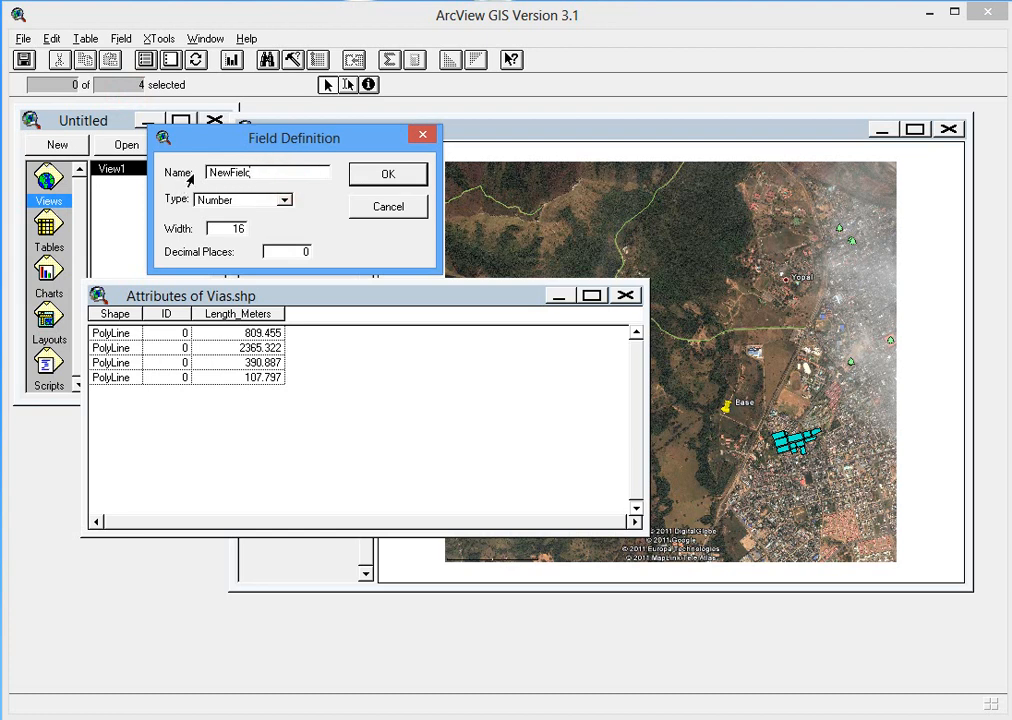
key("BackSpace")
key("BackSpace")
key("BackSpace")
key("BackSpace")
key("BackSpace")
key("BackSpace")
key("BackSpace")
key("BackSpace")
type("Valo")
key("BackSpace")
Step: Create the Valor field as a Number with width 8 and two decimal places, and widen its column
left_click(284, 204)
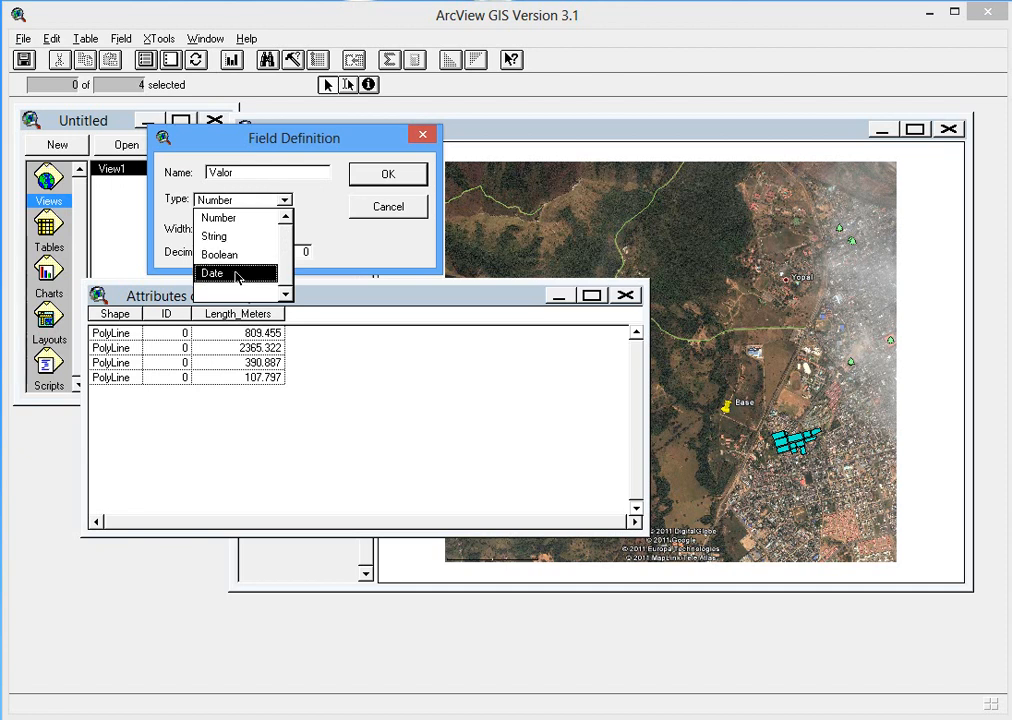
left_click(236, 221)
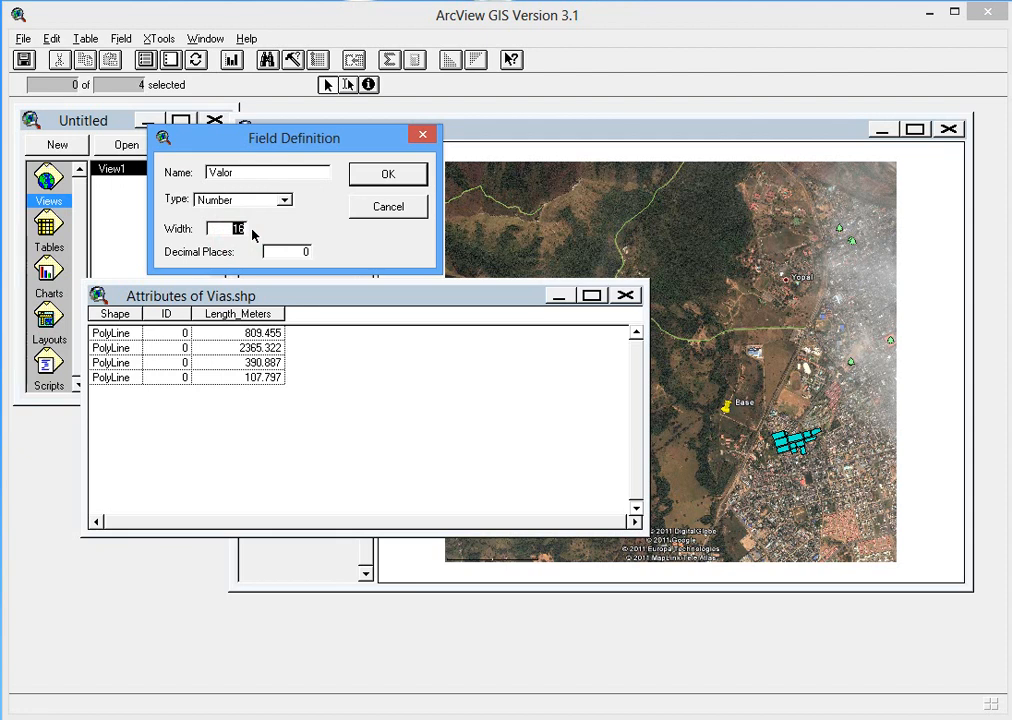
type("5")
type("8")
double_click(287, 252)
type("4")
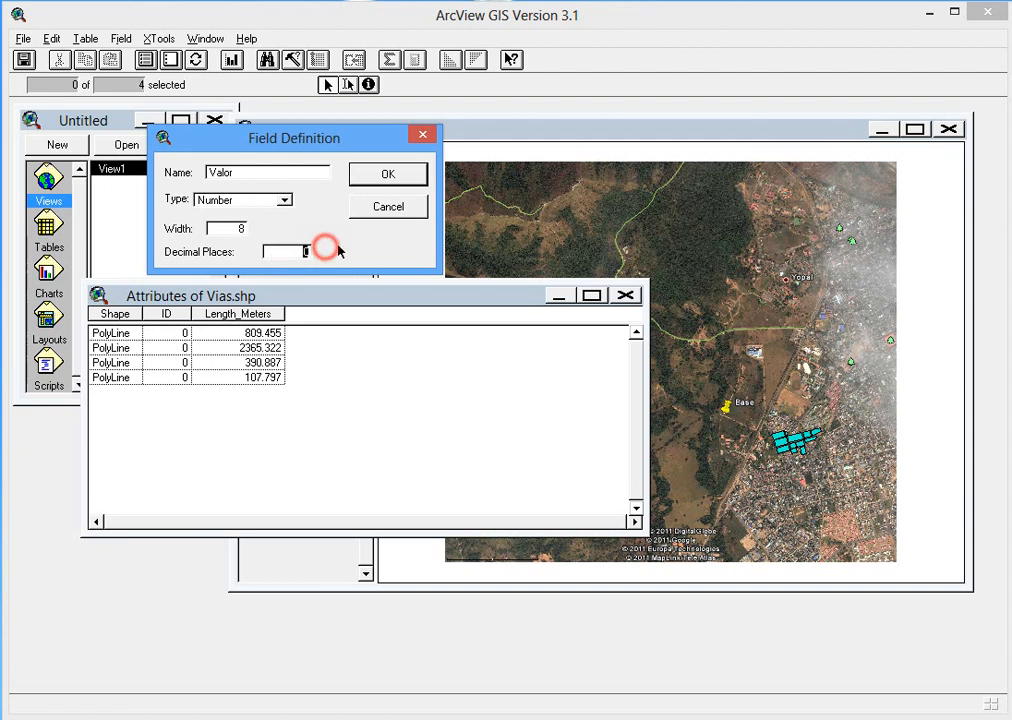
left_click(384, 177)
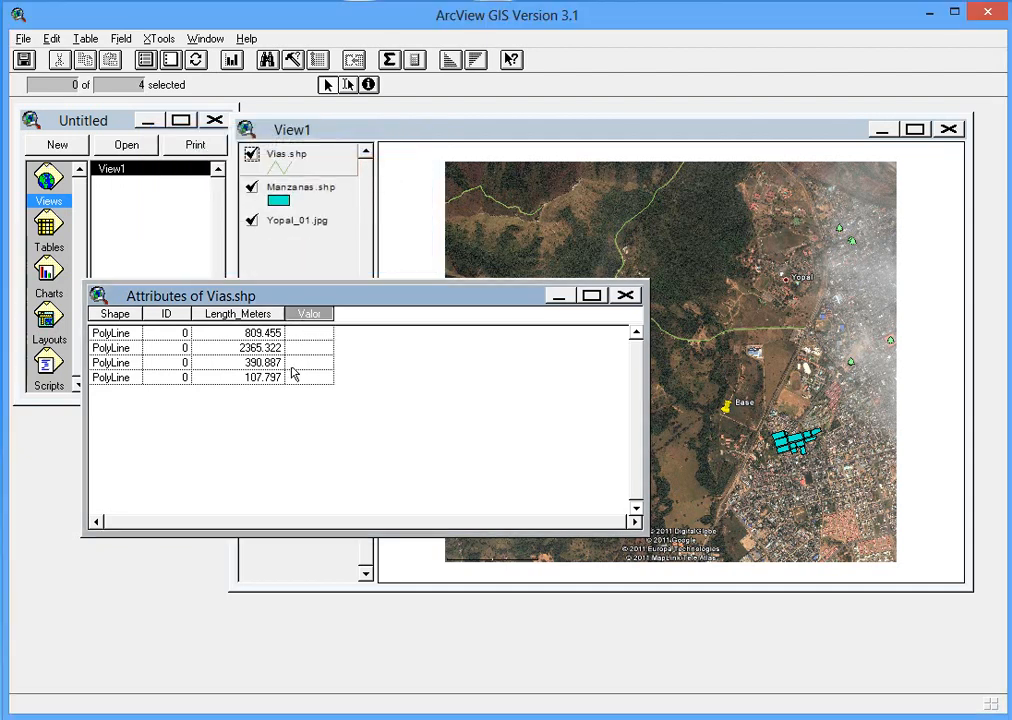
left_click_drag(331, 314, 378, 314)
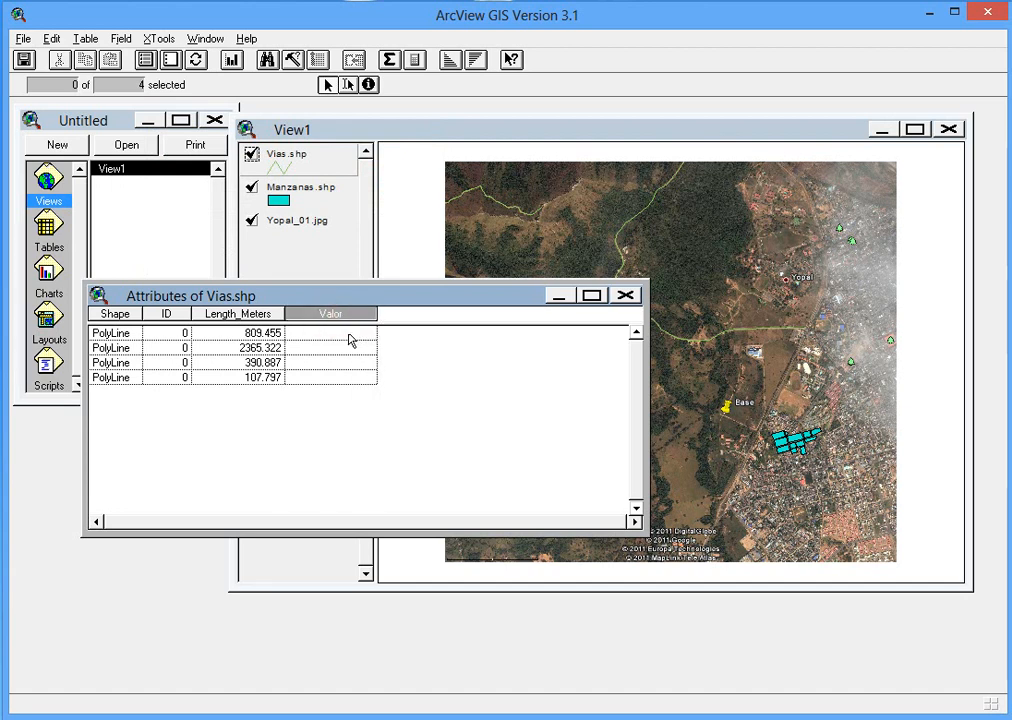
left_click(298, 304)
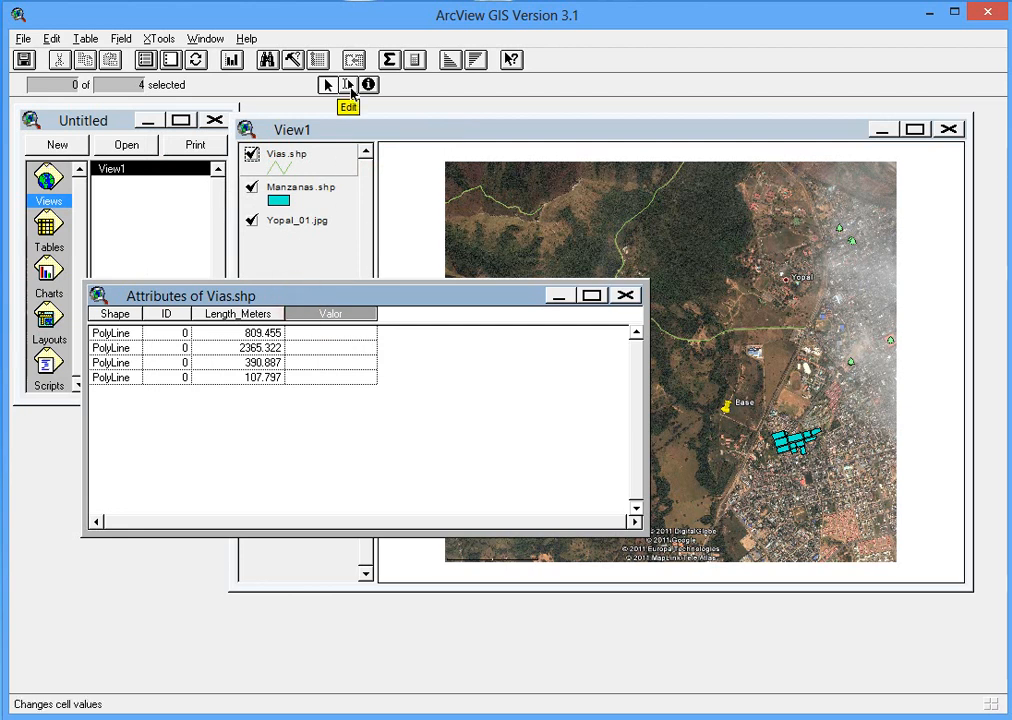
Step: Try entering 654654 by hand in the first road's Valor cell and clear the entry
left_click(349, 85)
left_click(319, 337)
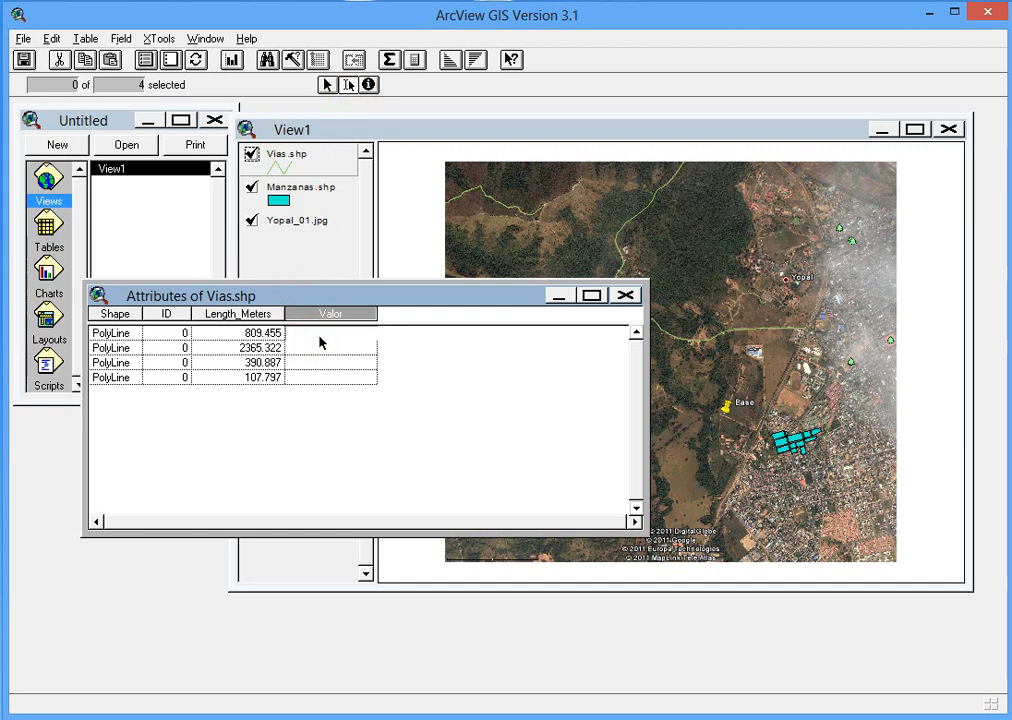
type("654654")
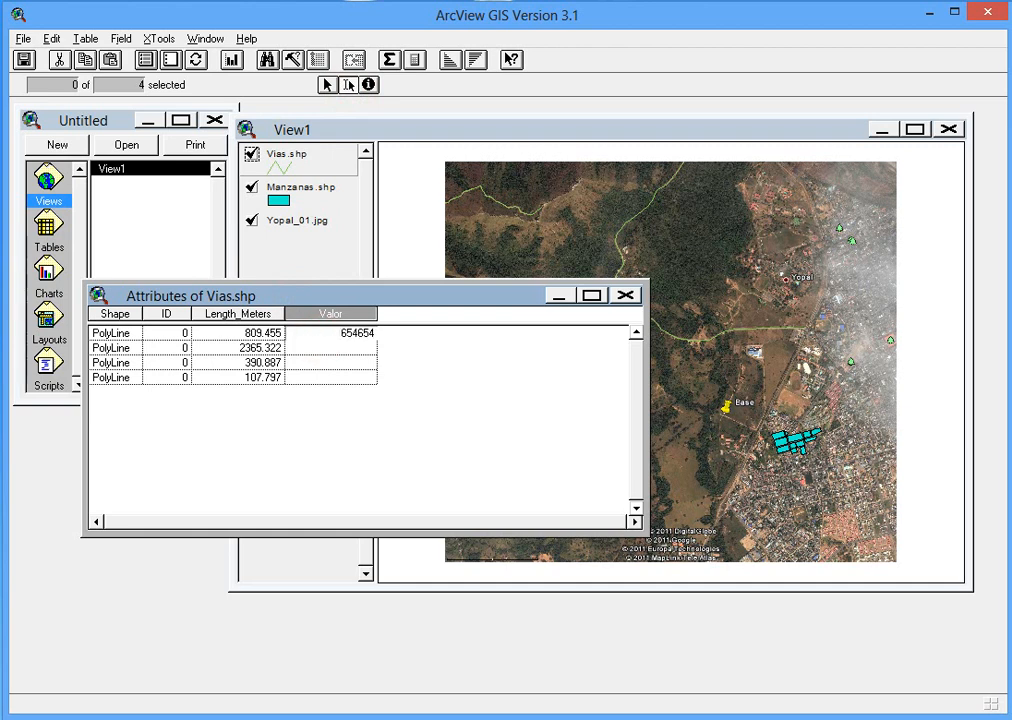
key("BackSpace")
key("BackSpace")
key("BackSpace")
key("BackSpace")
key("BackSpace")
Step: In the Windows Calculator, multiply the first road's length, 809,455, by 5000
left_click_drag(95, 217, 526, 234)
type("809,455")
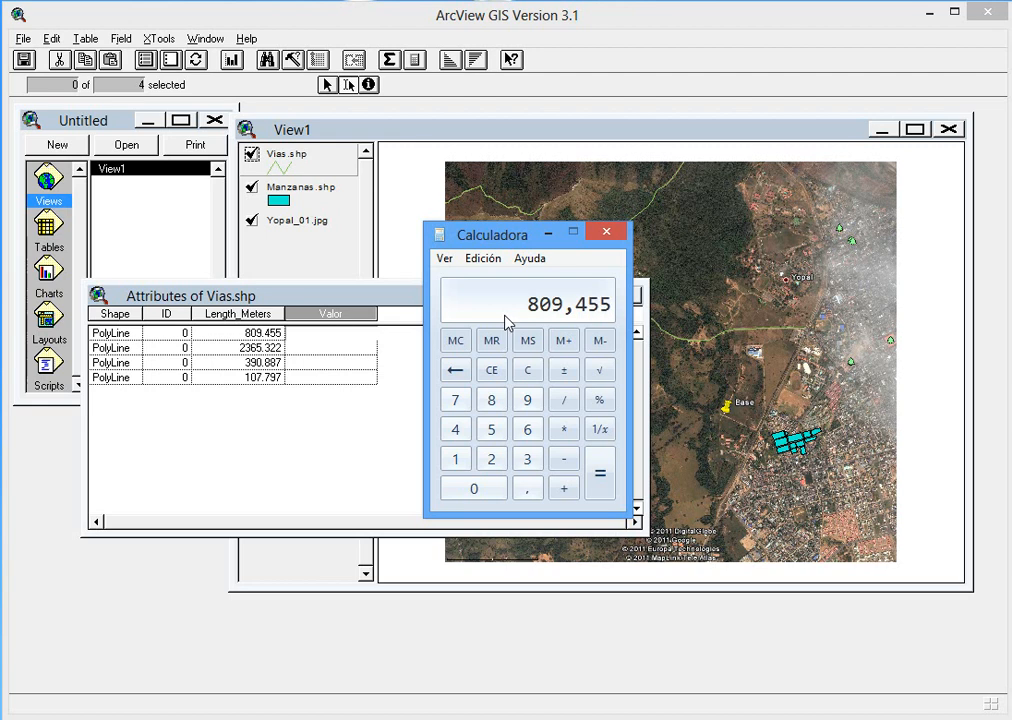
type("*5000")
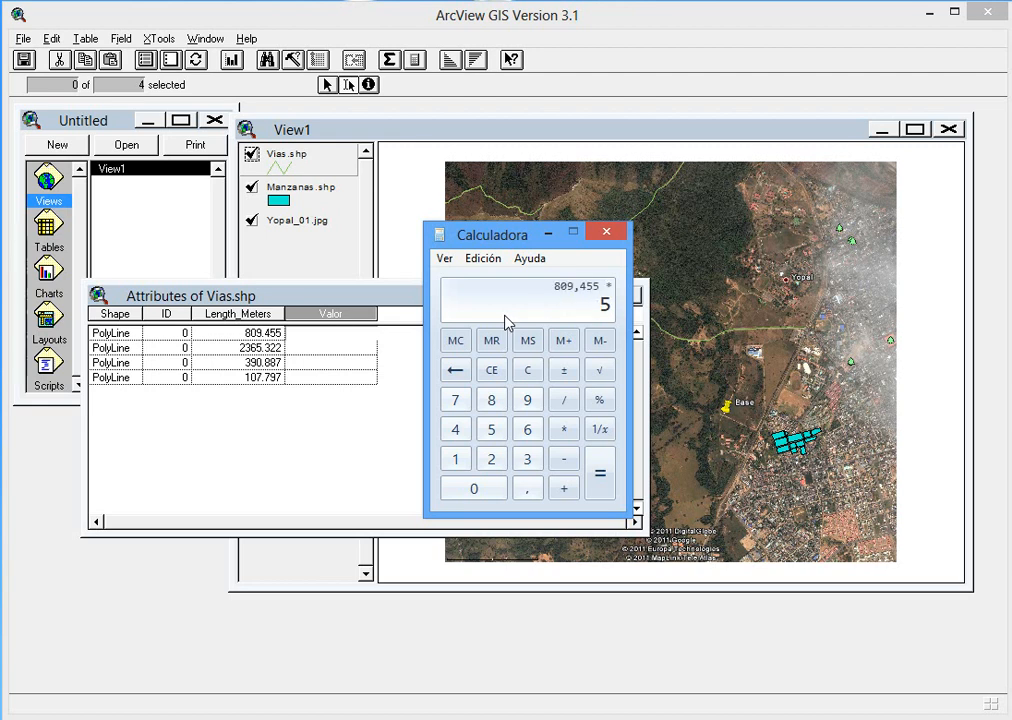
key("Return")
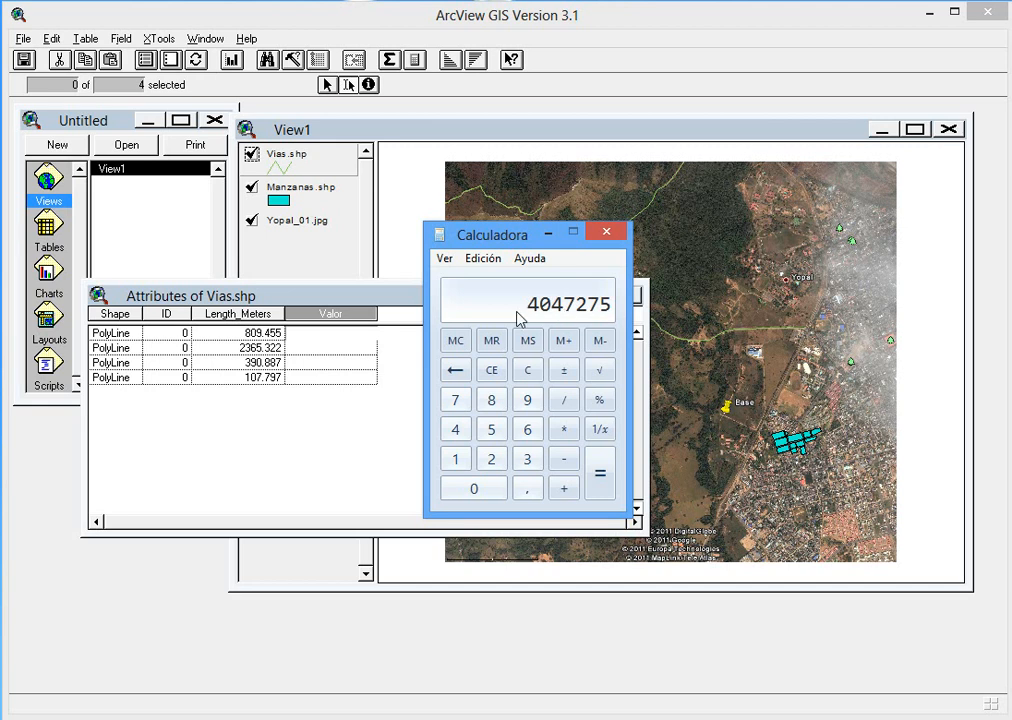
Step: Return to the attribute table and end manual editing of the first Valor cell, leaving it without an entry
left_click(305, 334)
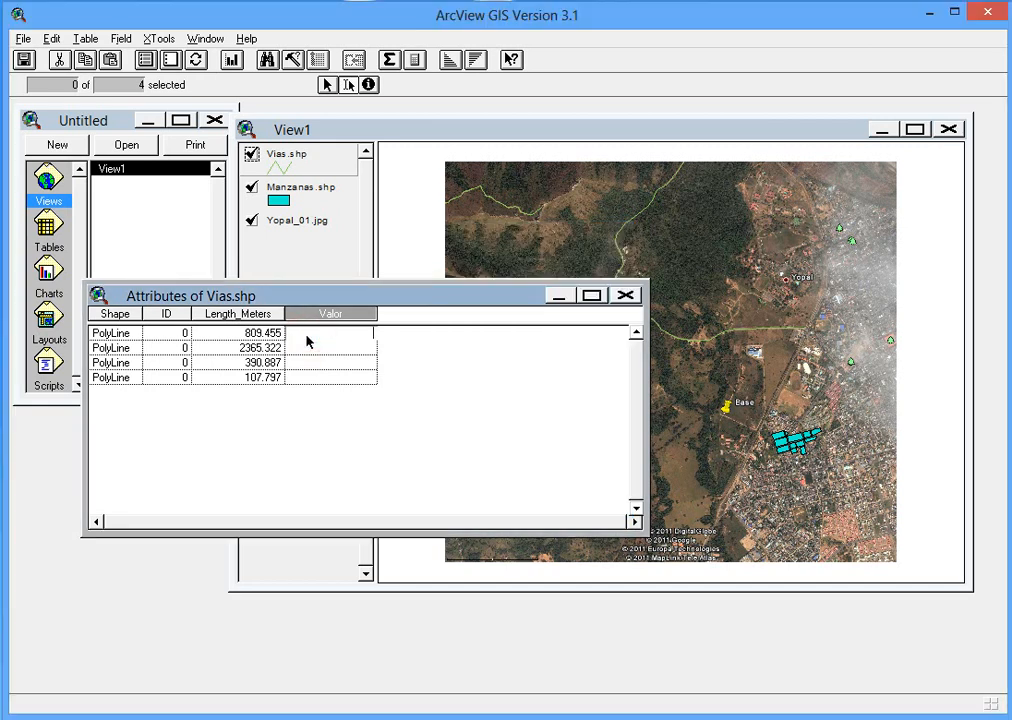
left_click(309, 338)
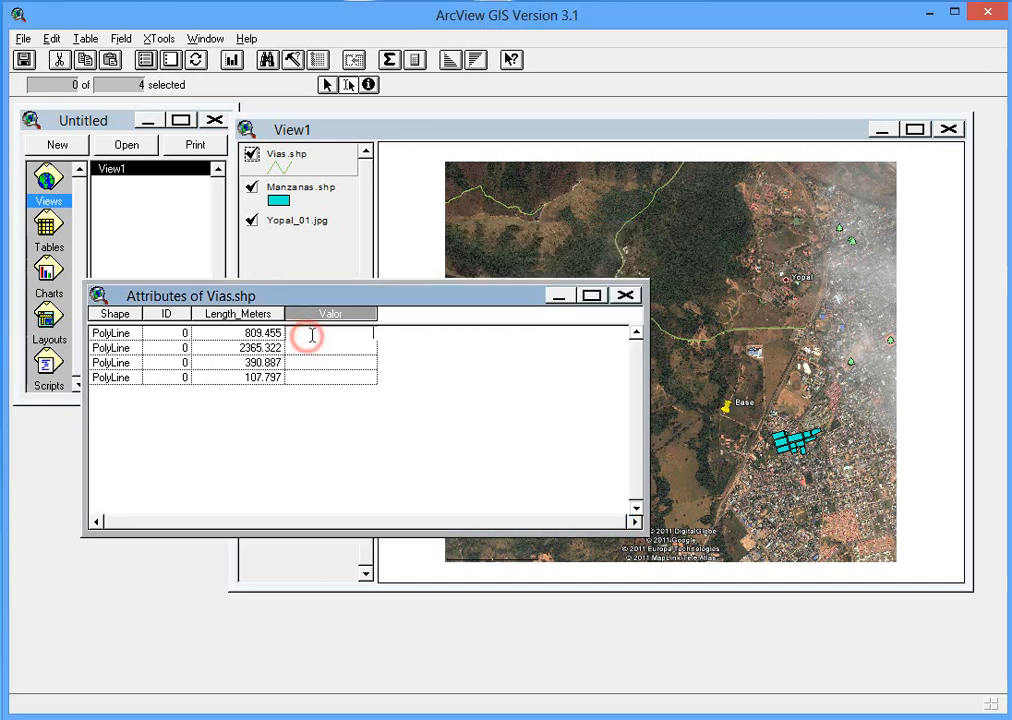
left_click(440, 298)
left_click(327, 85)
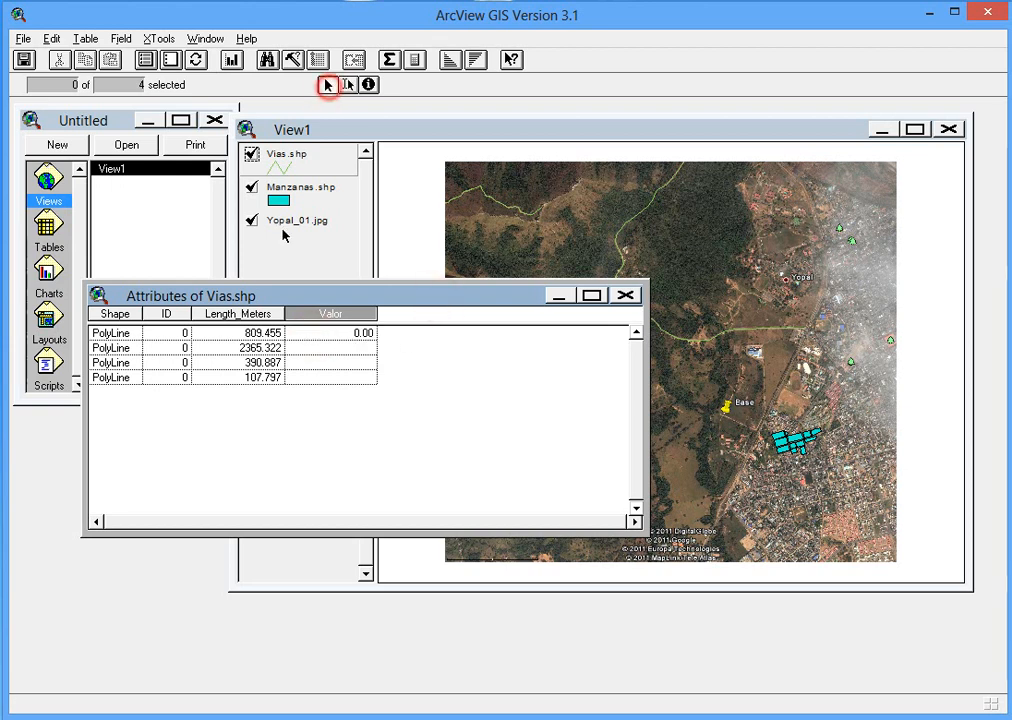
Step: Select the first road record, clear the selection, and close the Windows Calculator
left_click(358, 334)
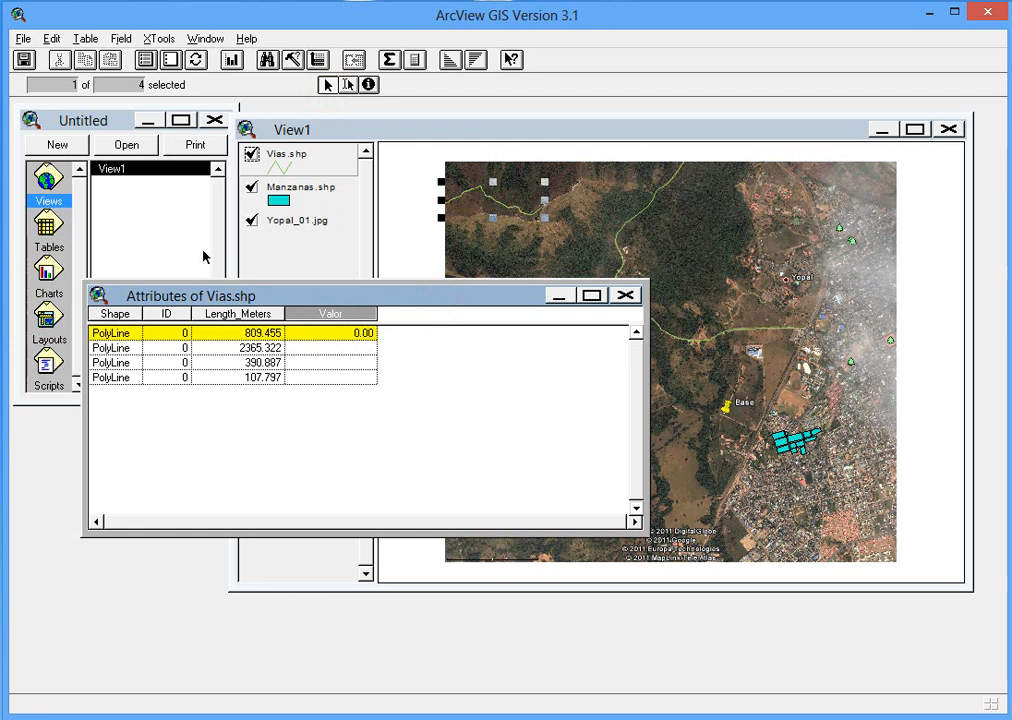
left_click(174, 62)
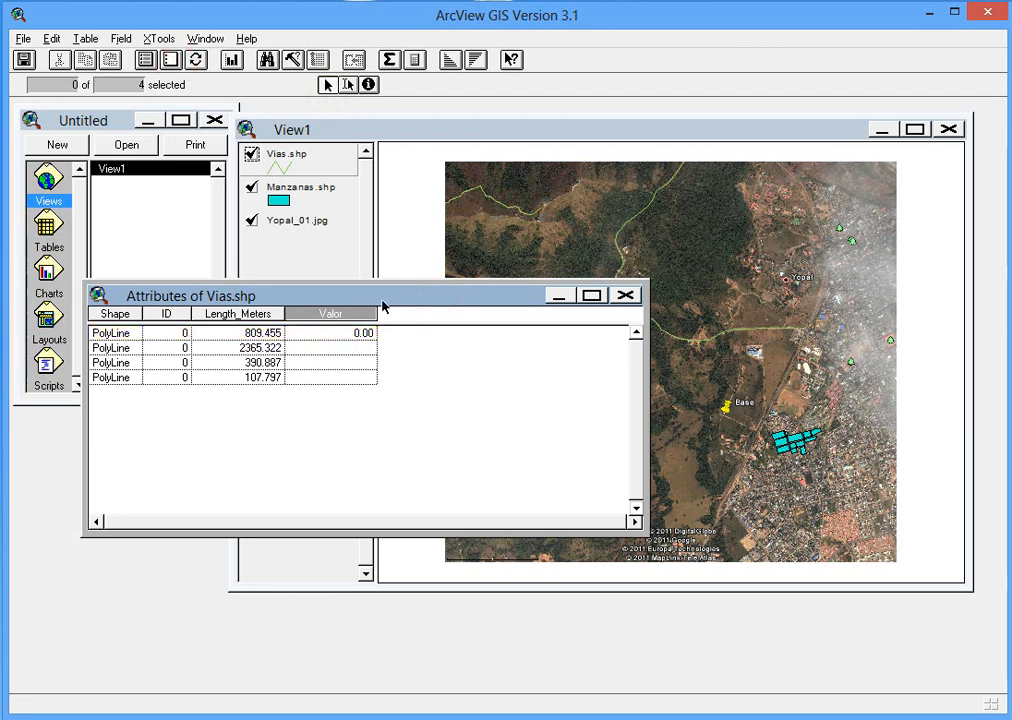
key("alt+Tab")
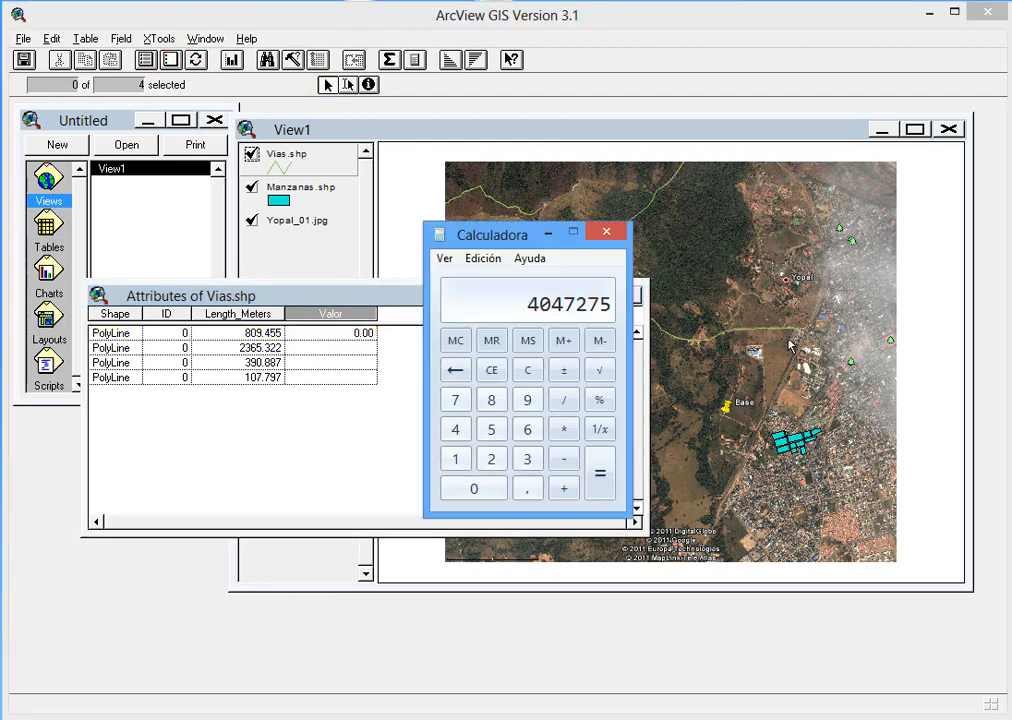
left_click(616, 233)
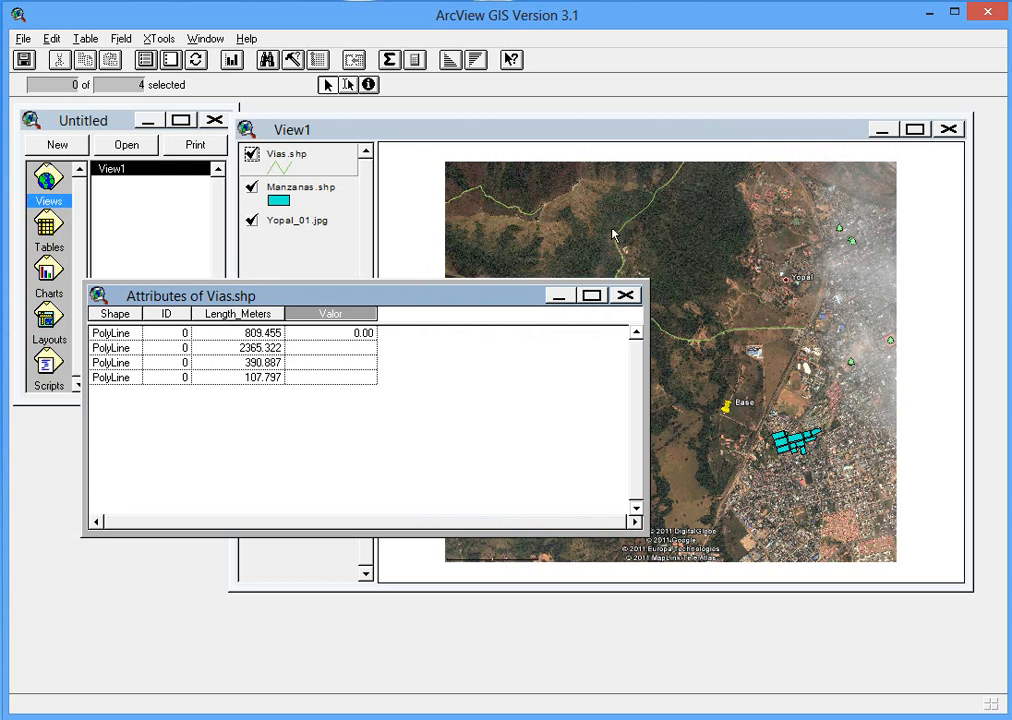
Step: View the Field Calculator for Valor without applying anything, and check its availability for the Length_Meters and Shape fields
left_click(492, 305)
left_click(416, 62)
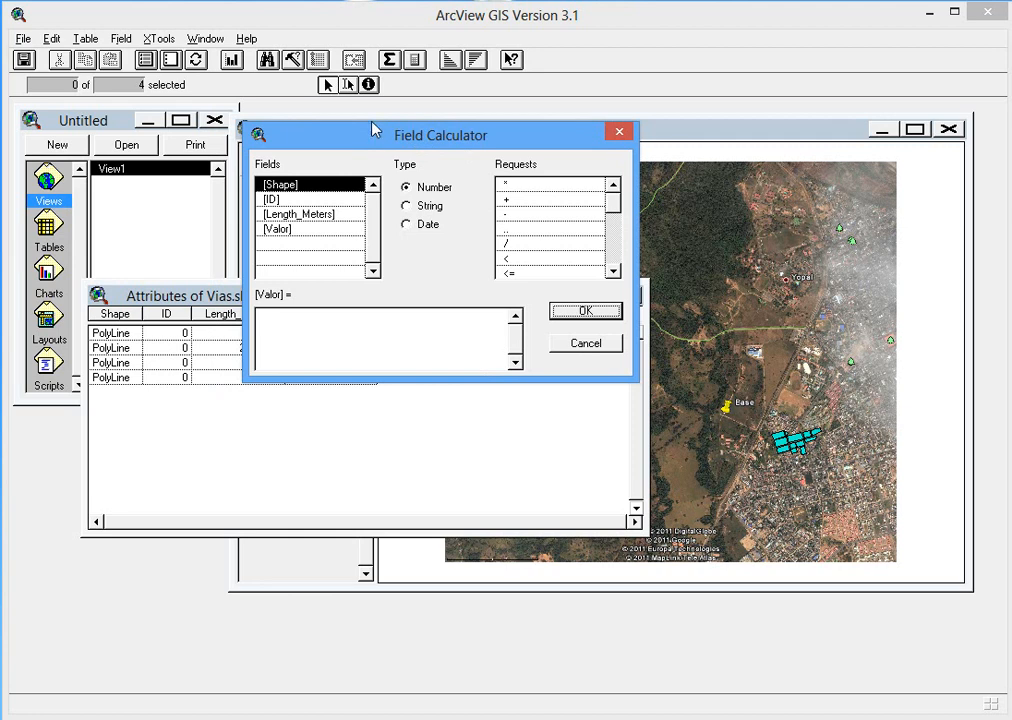
left_click(584, 345)
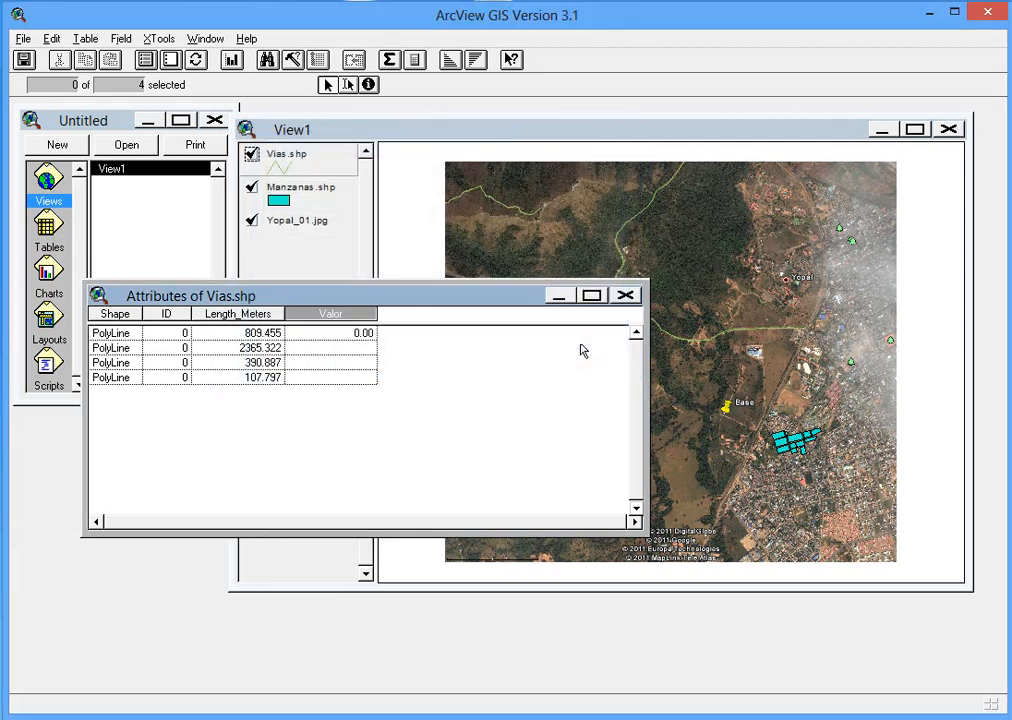
left_click(258, 314)
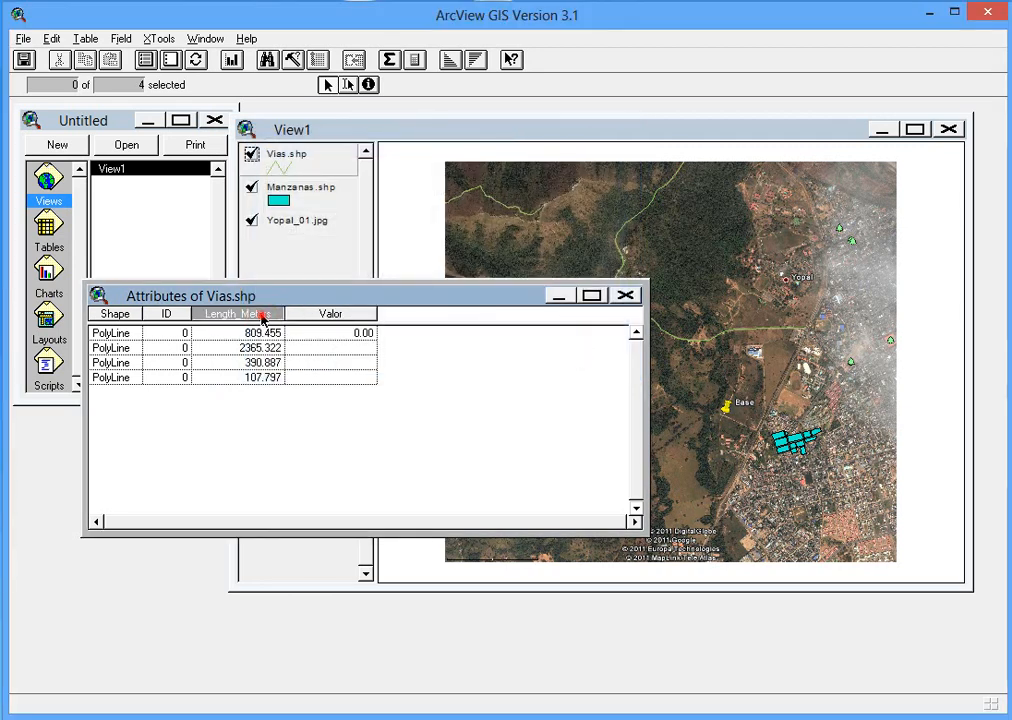
left_click(113, 314)
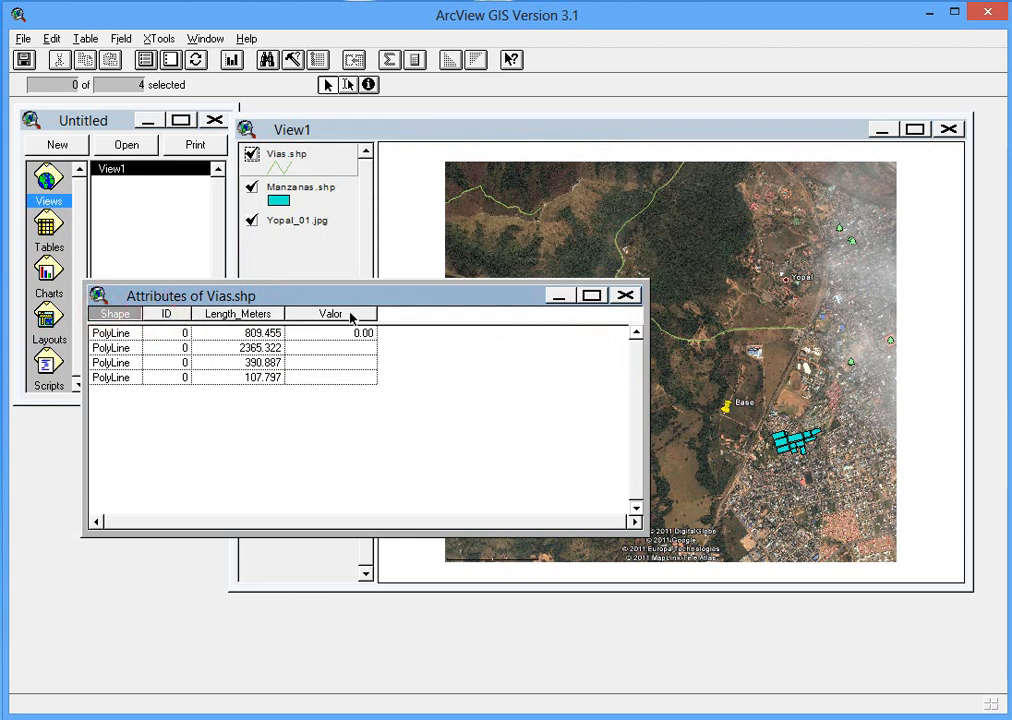
Step: Calculate the Valor field for all road records with the Field Calculator as [Length_Meters] * 5000
left_click(248, 316)
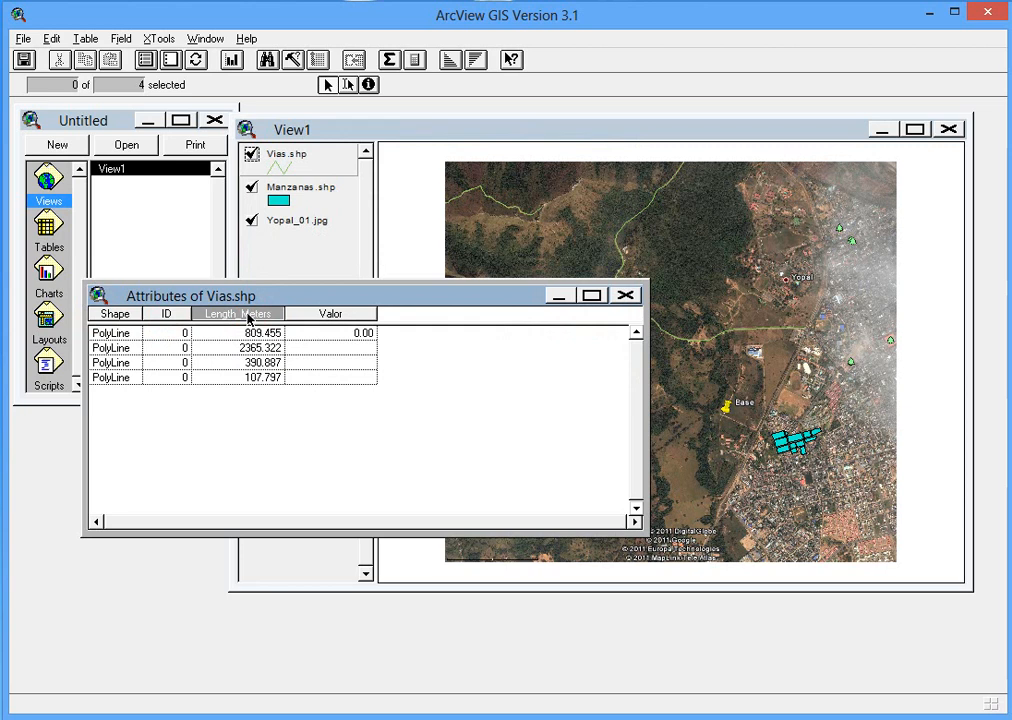
left_click(342, 316)
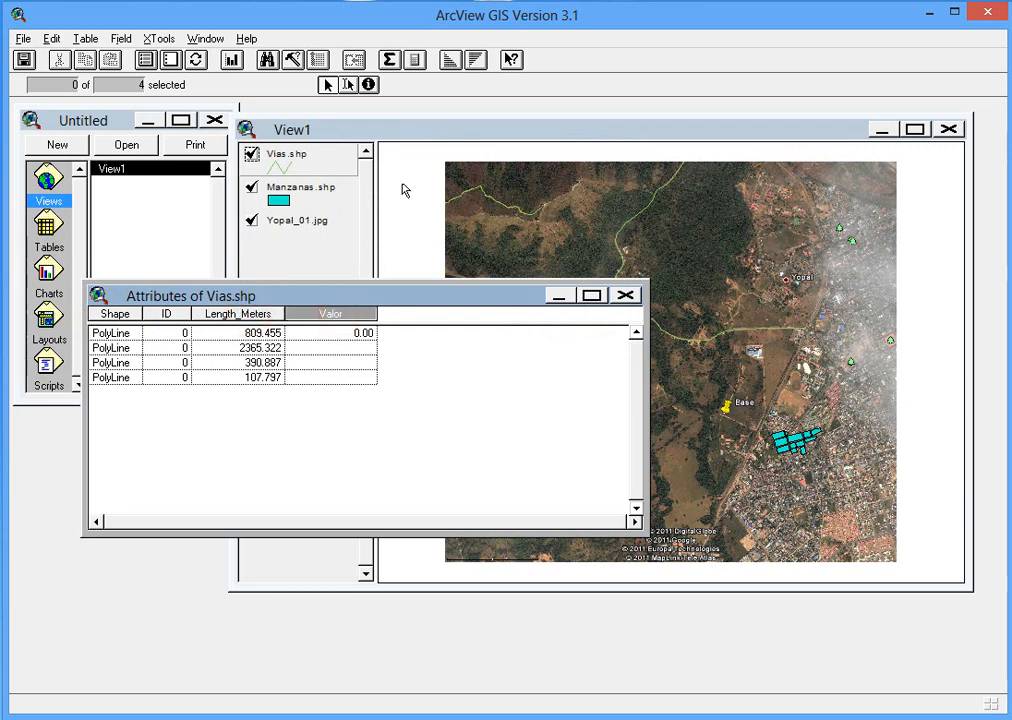
left_click(417, 61)
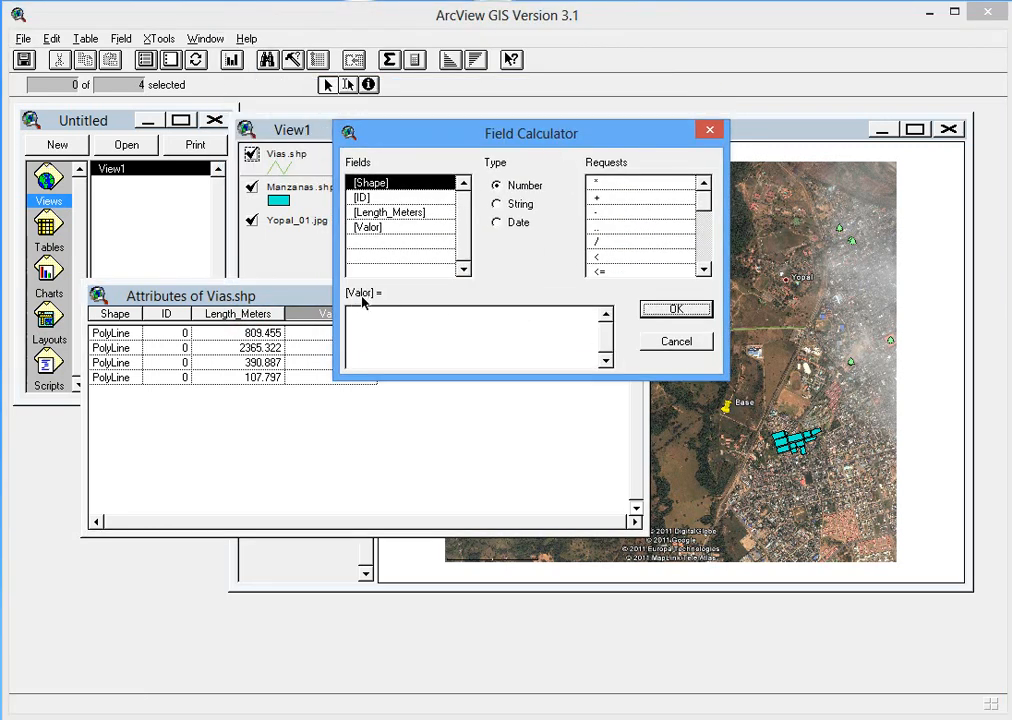
left_click(407, 213)
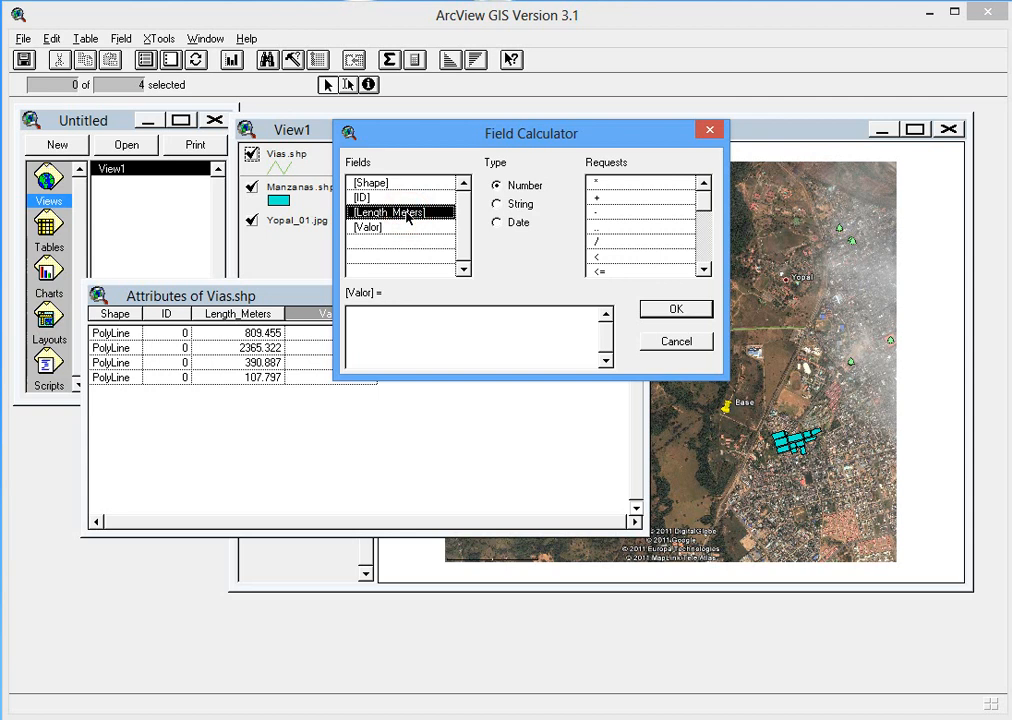
double_click(407, 213)
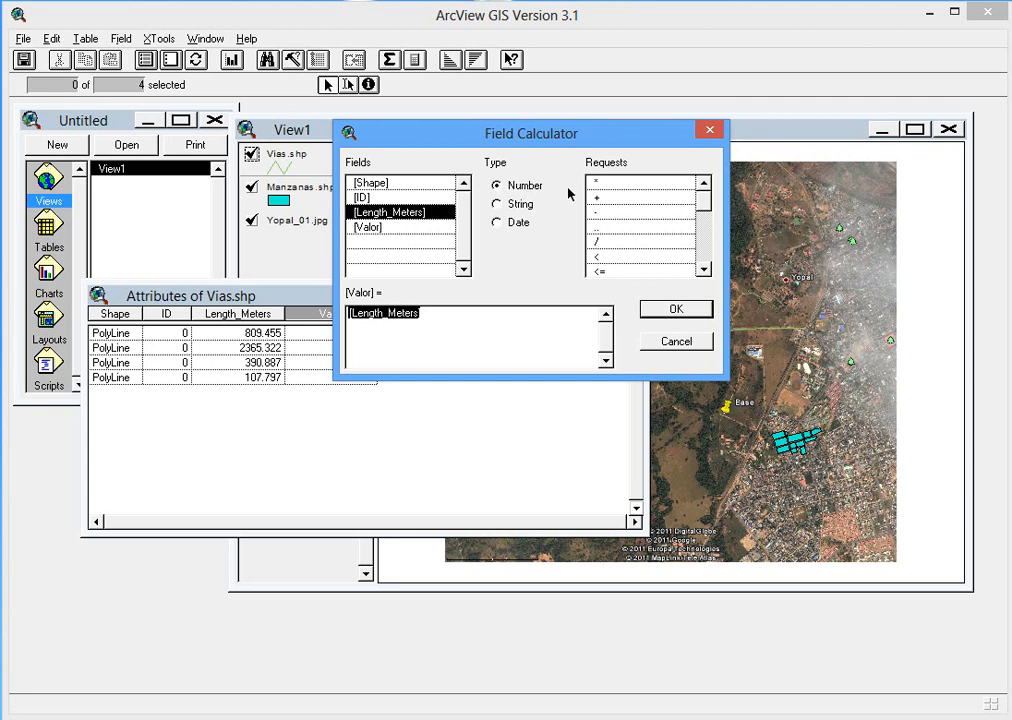
double_click(620, 186)
type("5000")
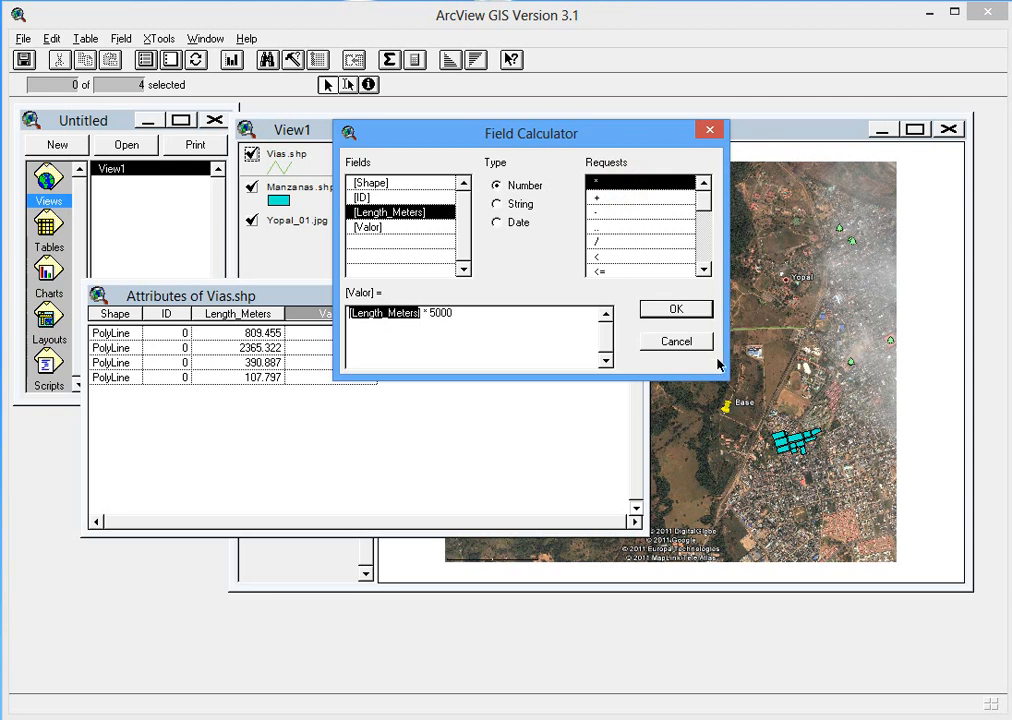
left_click(683, 314)
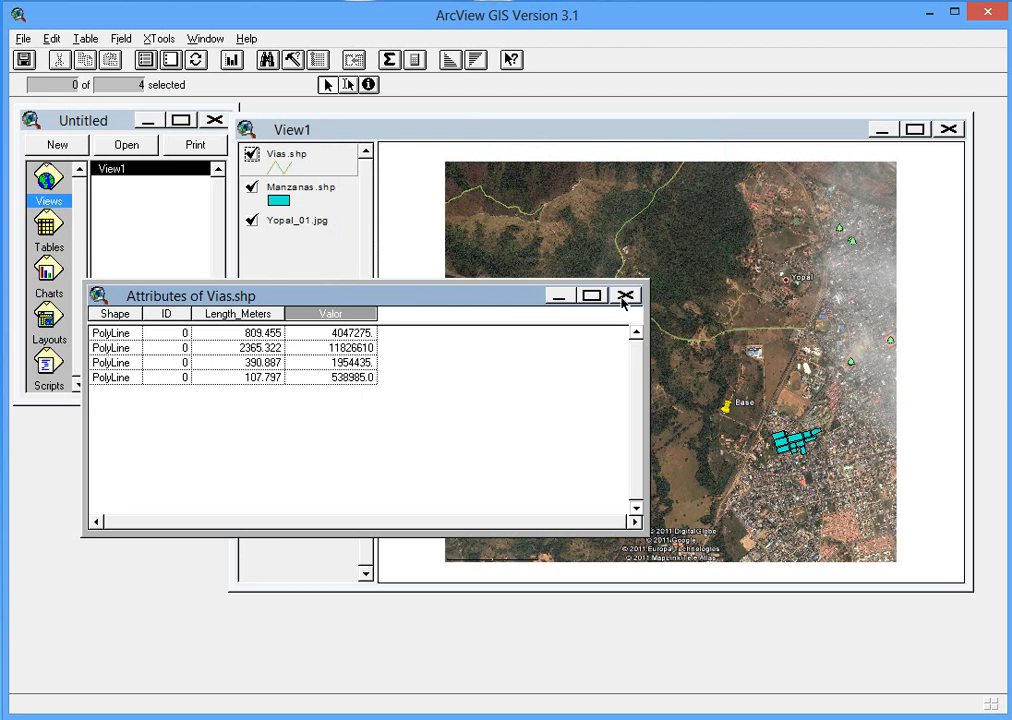
Step: Save the edits to Vias.shp, then stop editing with the edits saved and close its attribute table
left_click(88, 42)
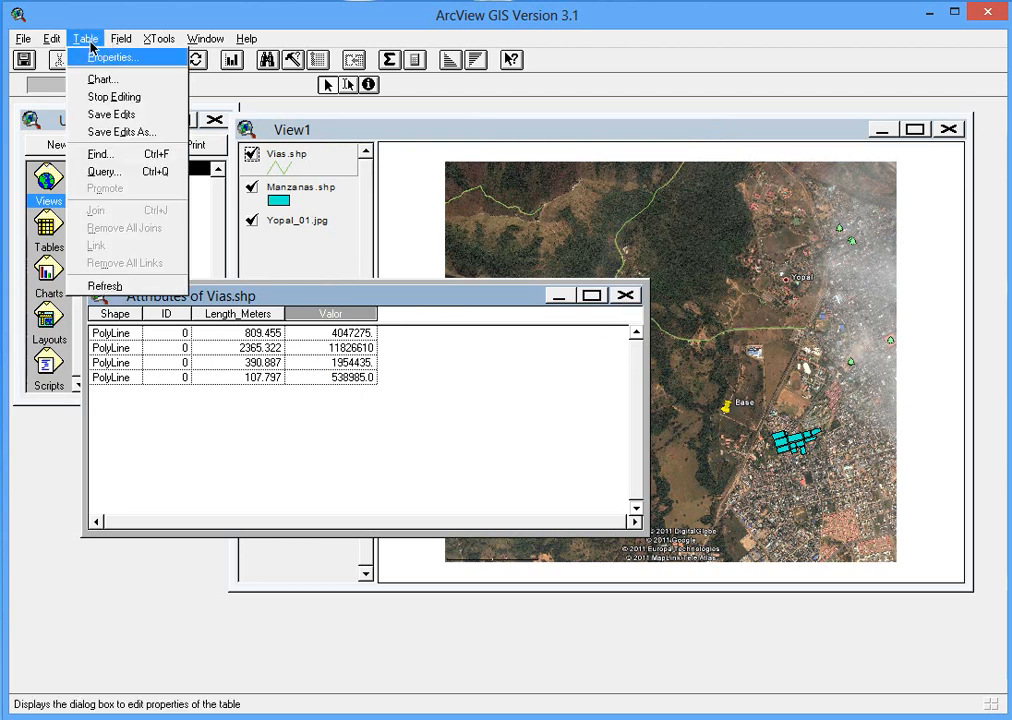
left_click(143, 120)
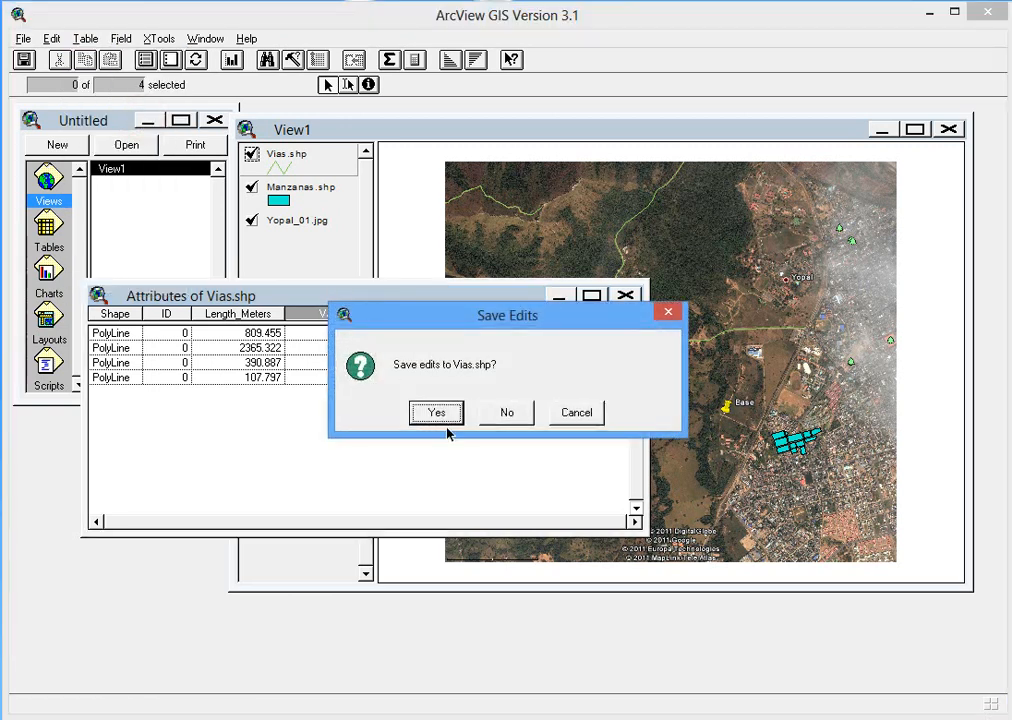
left_click(440, 413)
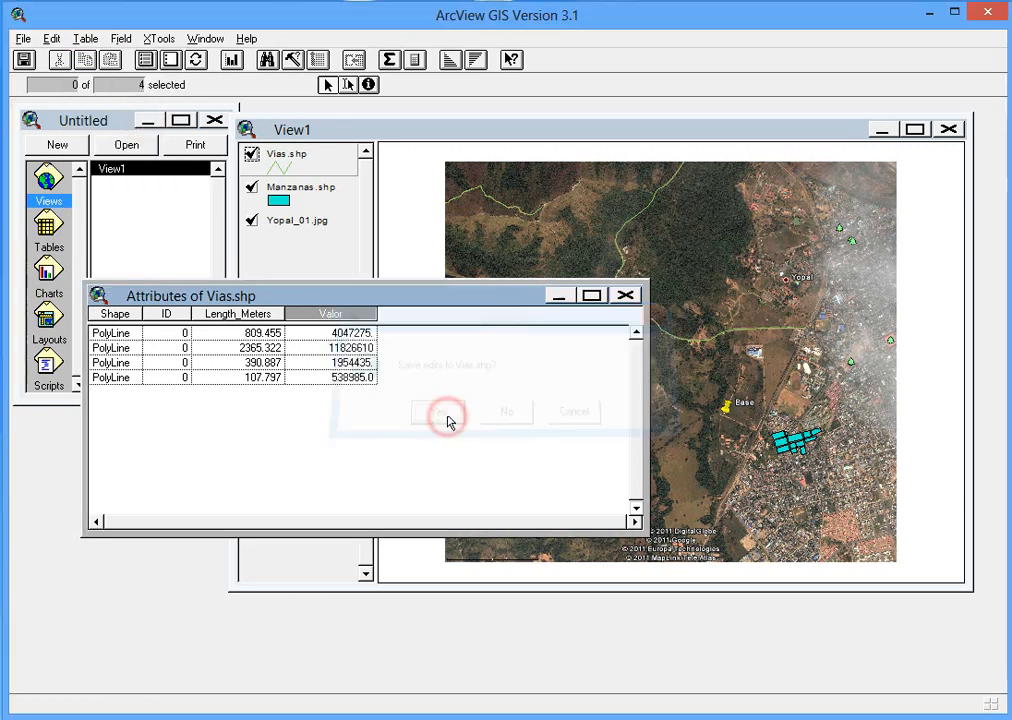
left_click(92, 41)
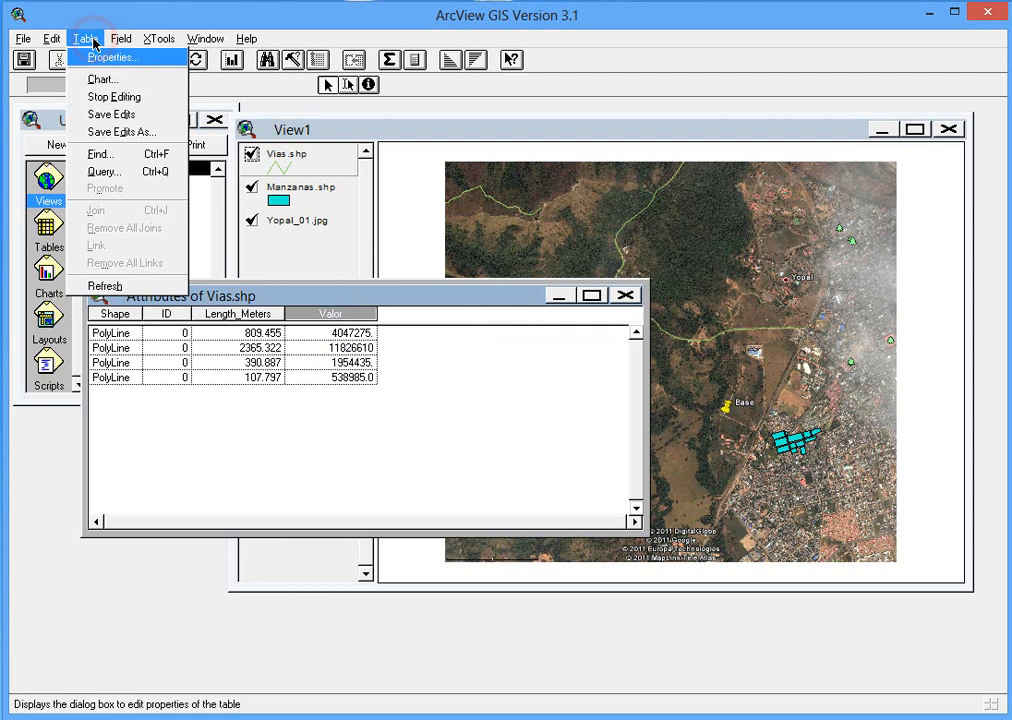
left_click(127, 100)
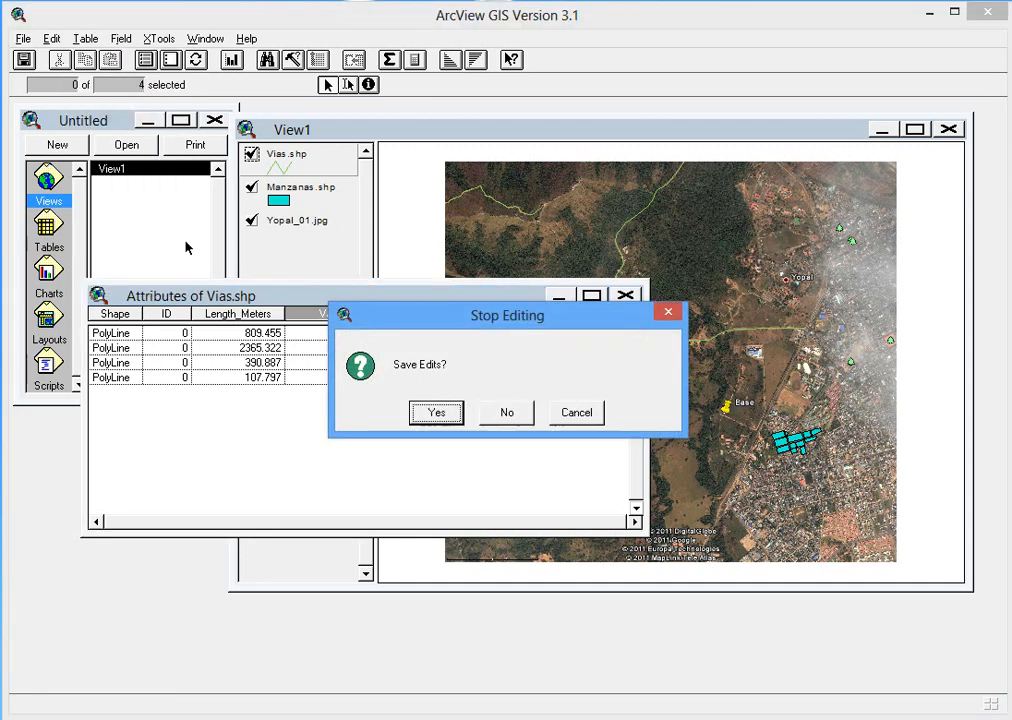
left_click(427, 416)
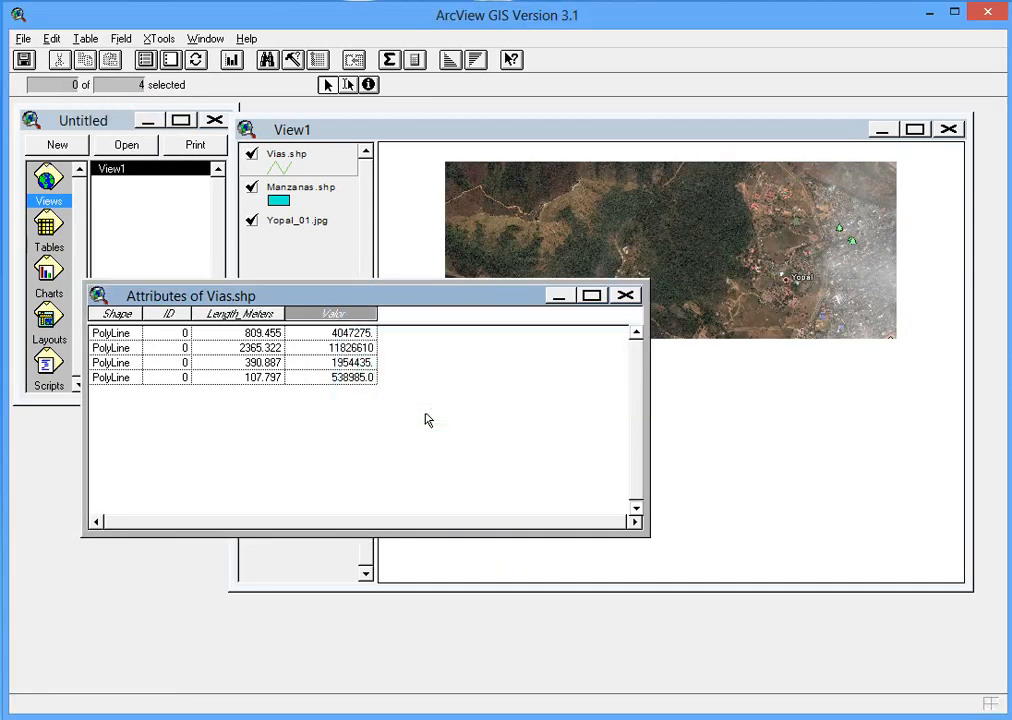
left_click(625, 296)
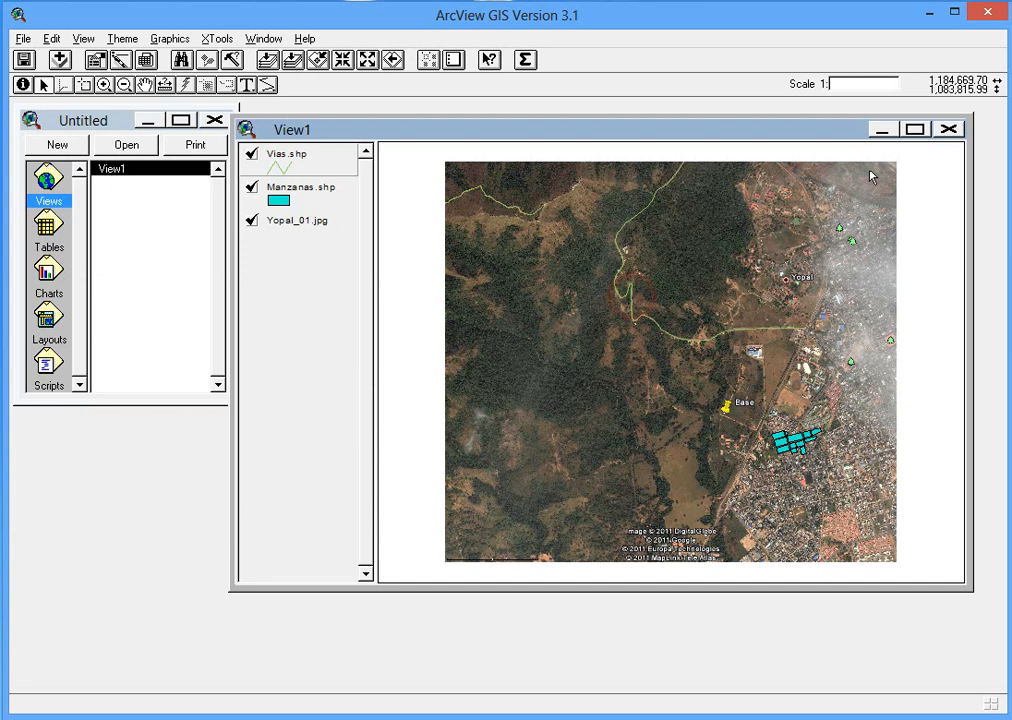
Step: Maximize View1 and identify the long winding road in the middle of the map to read its length and Valor, then close the results
left_click(914, 129)
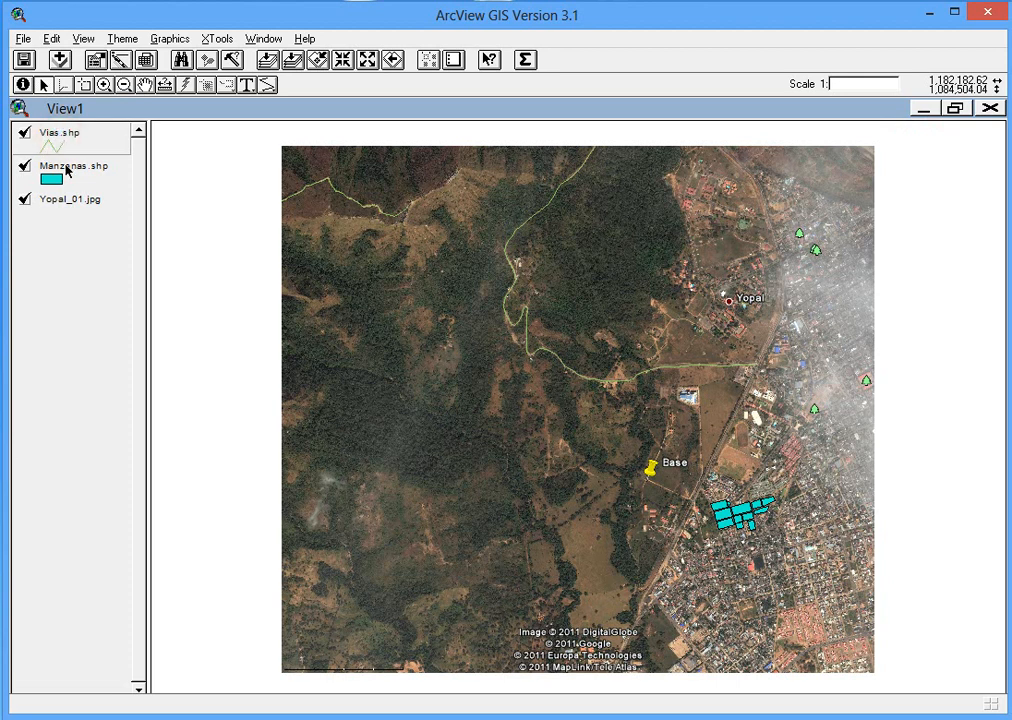
left_click(24, 86)
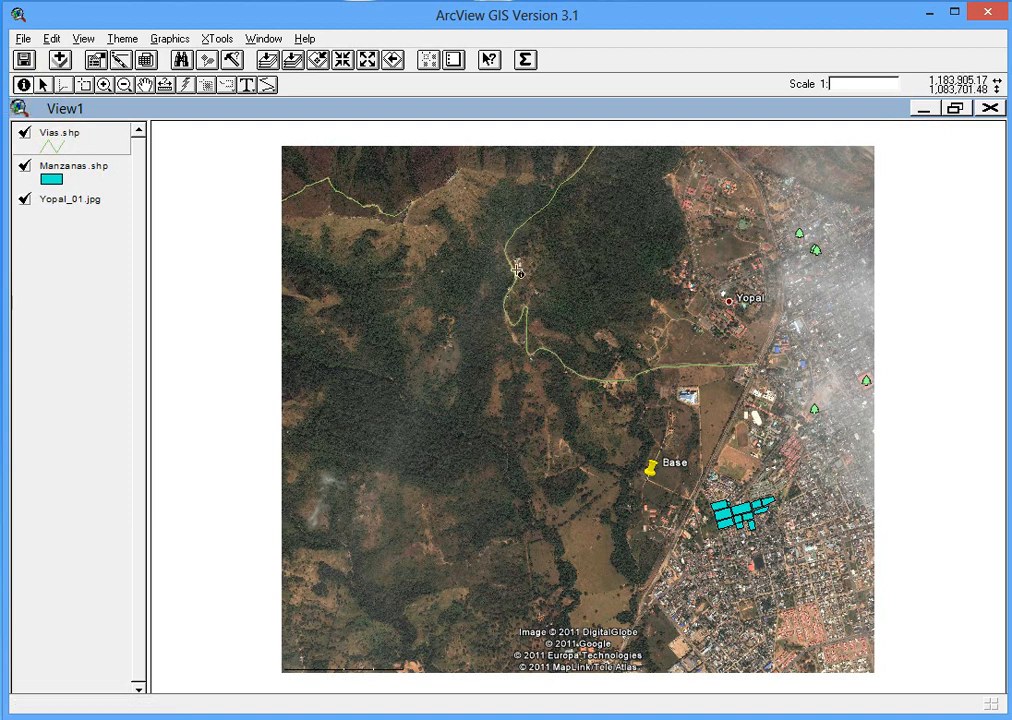
left_click(522, 229)
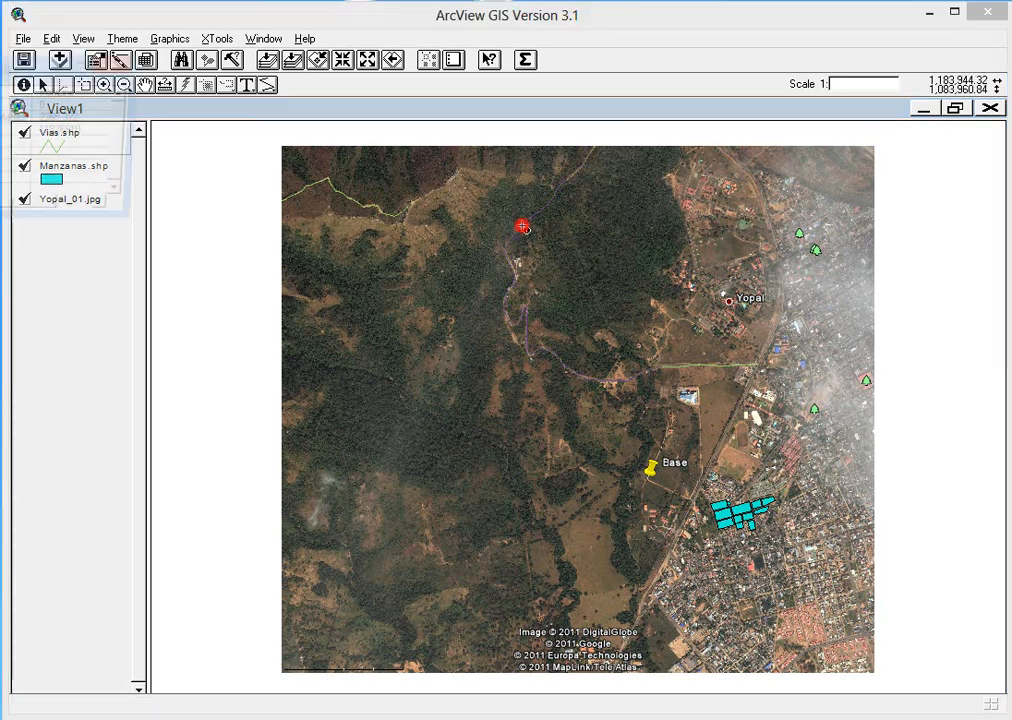
left_click_drag(35, 66, 245, 113)
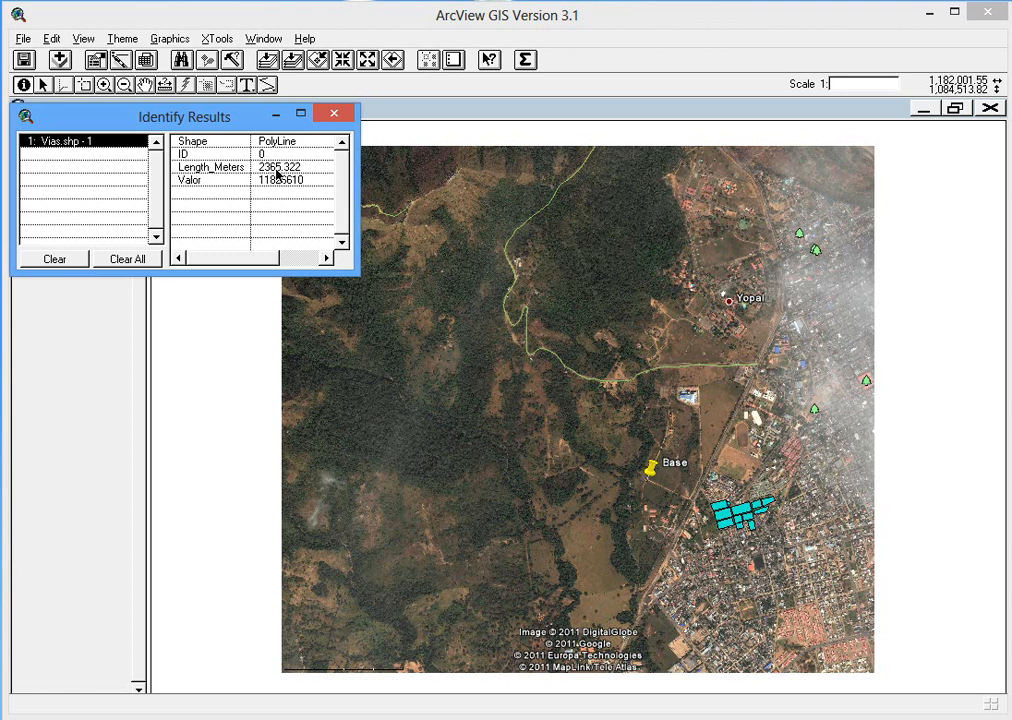
left_click(334, 113)
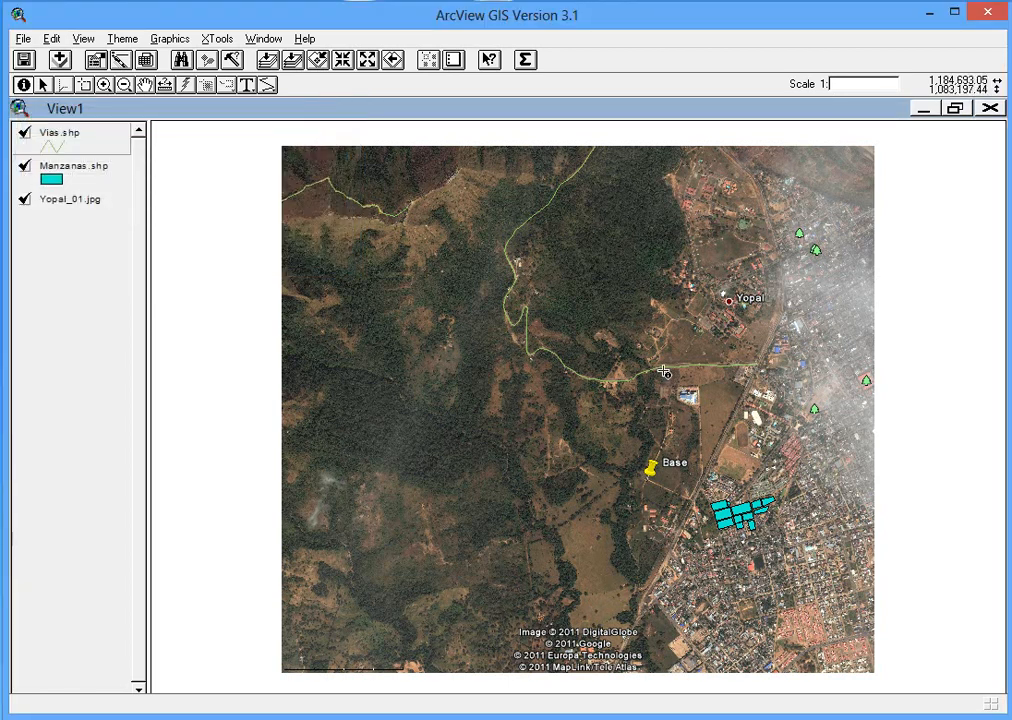
Step: Identify the road at the eastern end of the line and the one in the map's northwest corner, closing the results after each
left_click(757, 367)
left_click_drag(40, 65, 374, 169)
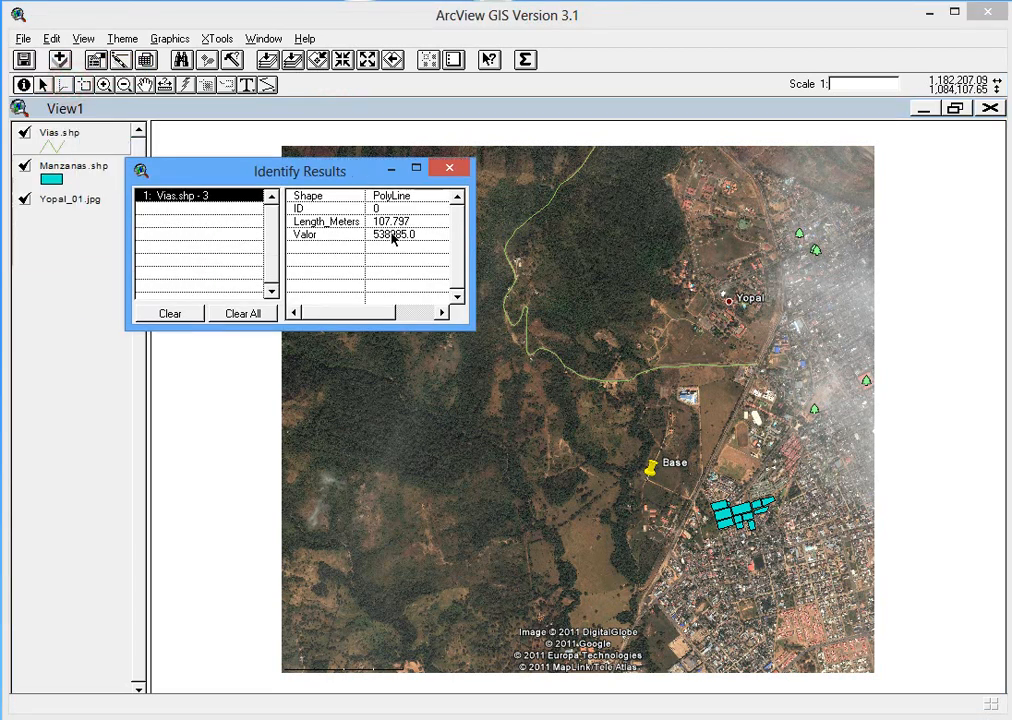
left_click(449, 168)
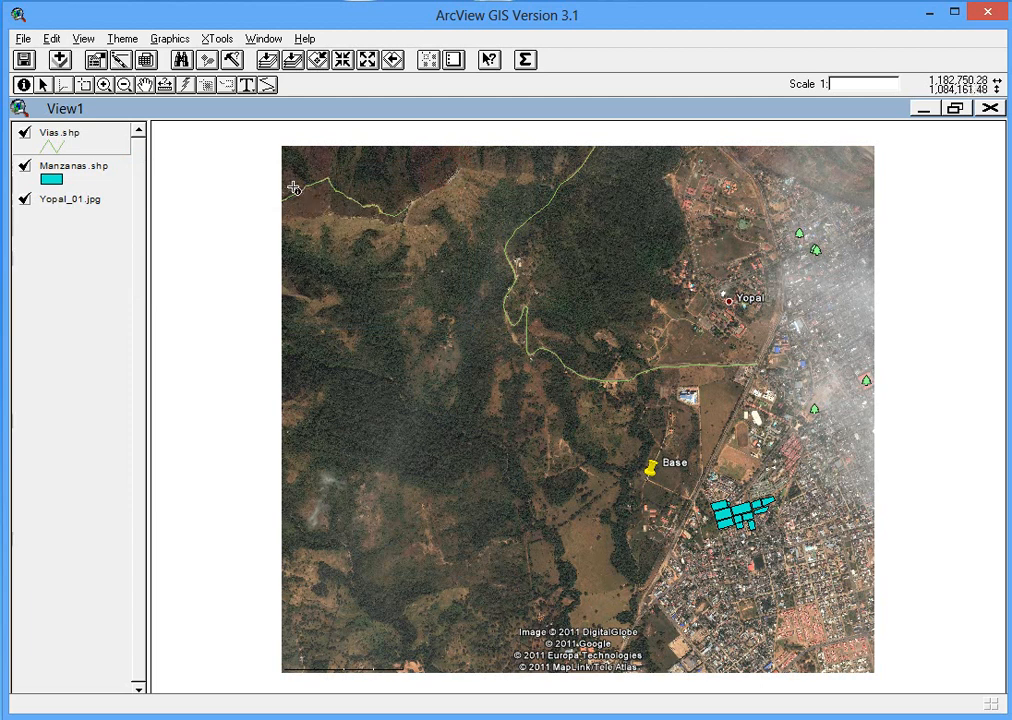
left_click(300, 195)
left_click_drag(30, 66, 319, 165)
left_click(412, 155)
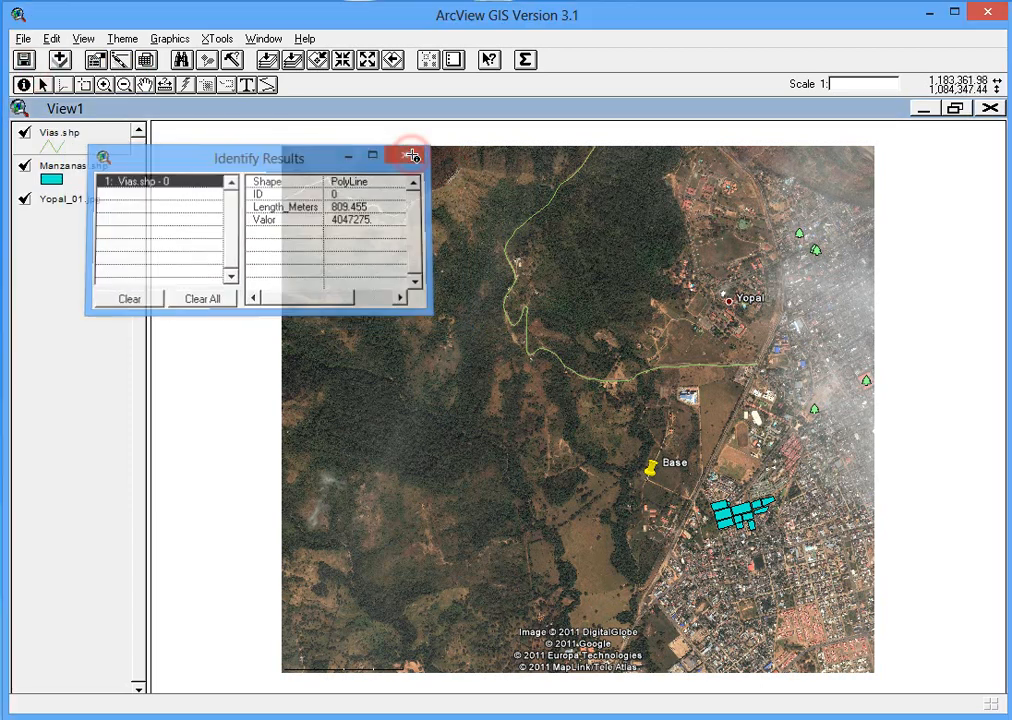